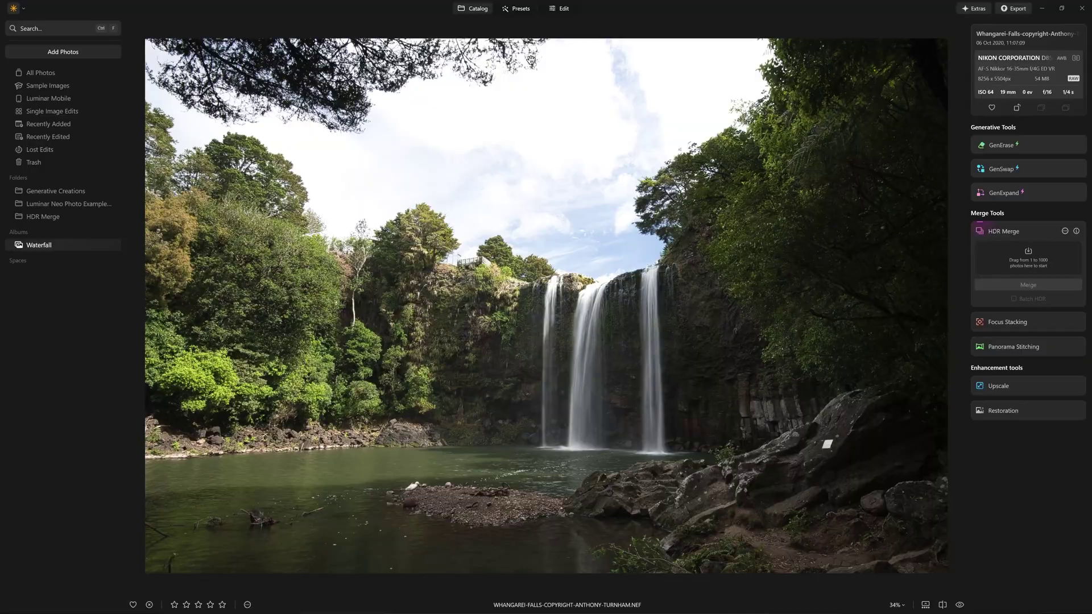
Set the raw waterfall photo's Develop Highlights to -100 and Shadows to 18, then go back to the Catalog
left_click(559, 8)
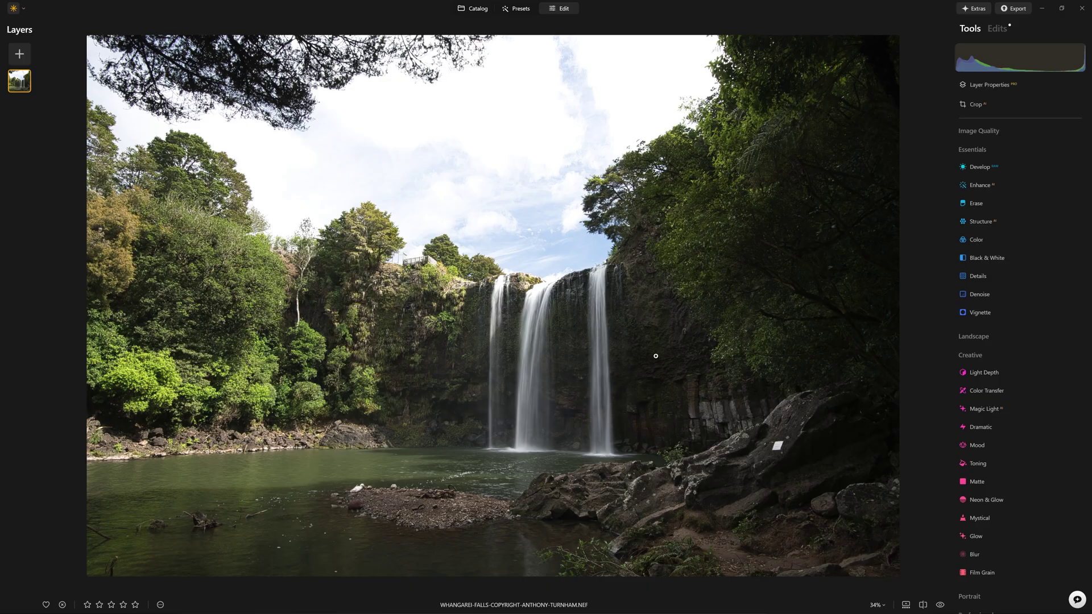
left_click(986, 168)
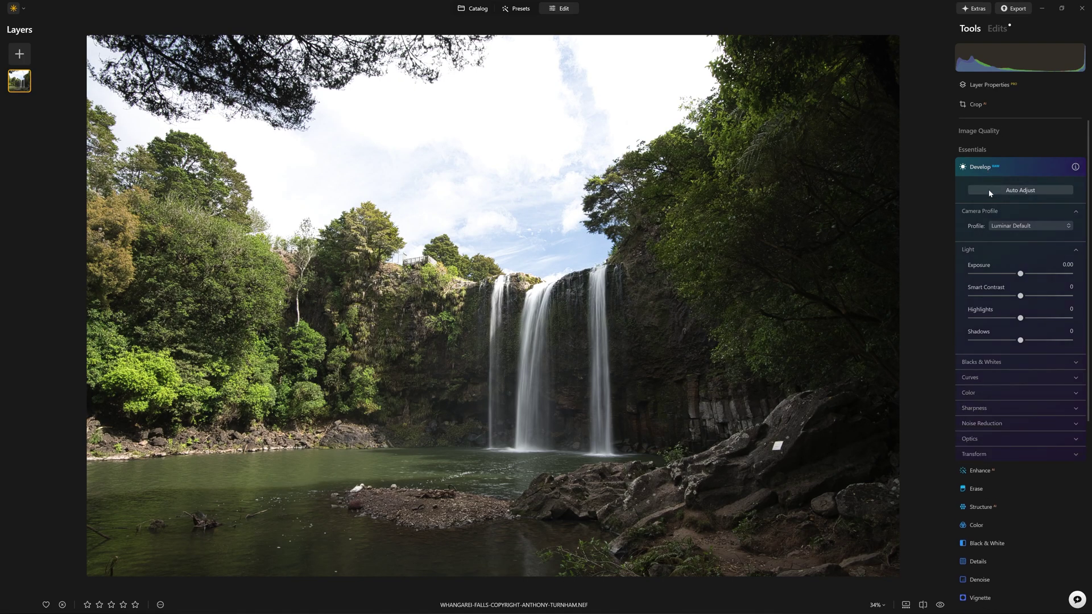
left_click_drag(1020, 268, 965, 268)
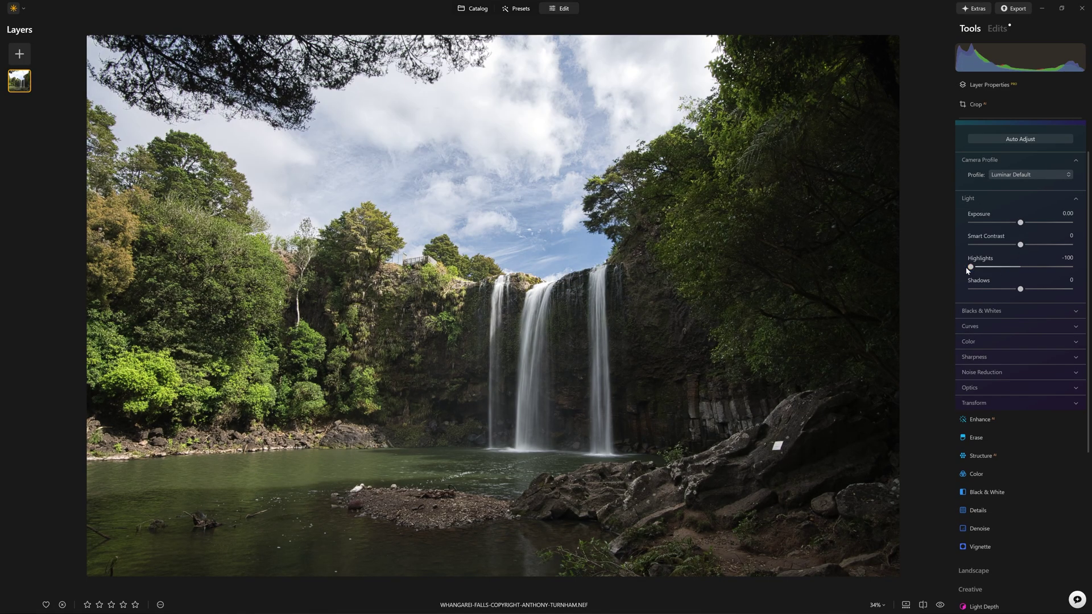
left_click_drag(1021, 292, 1030, 293)
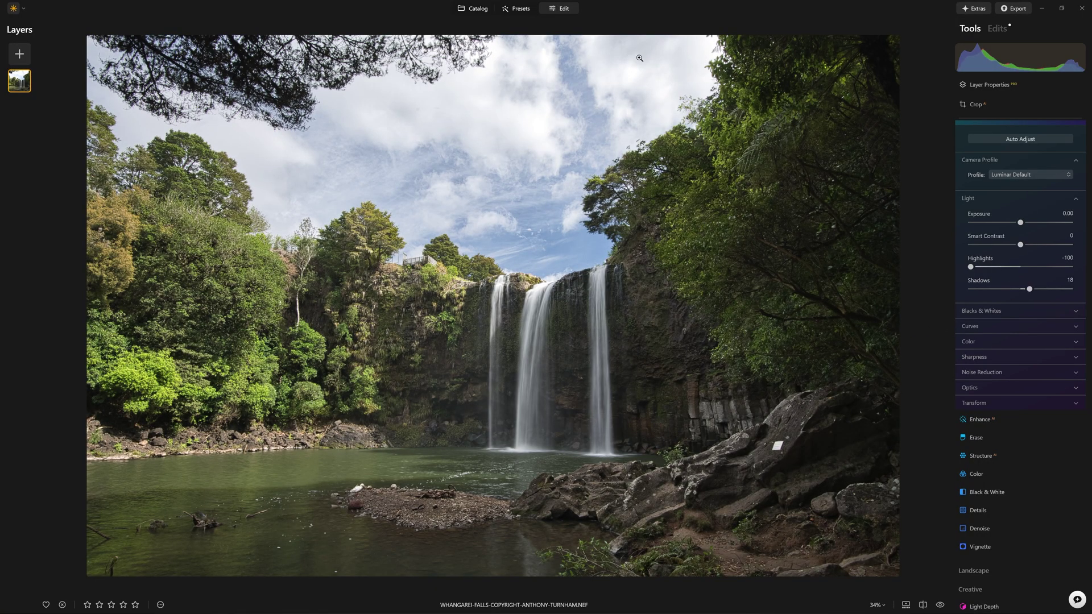
left_click(481, 10)
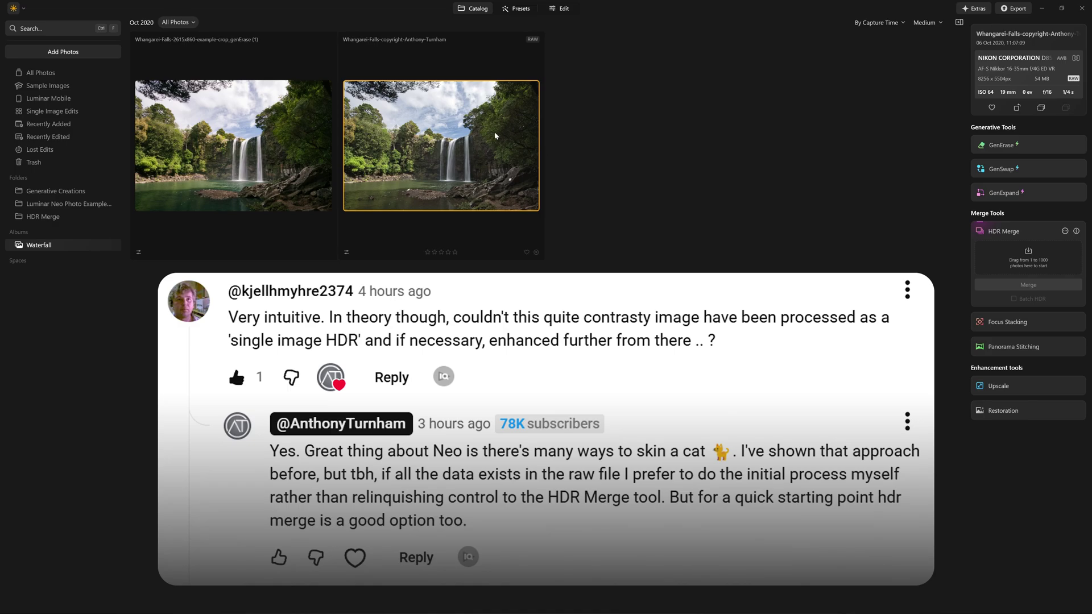
Drop the edited raw photo onto HDR Merge and merge it into an _hdr copy
left_click_drag(495, 136, 1034, 255)
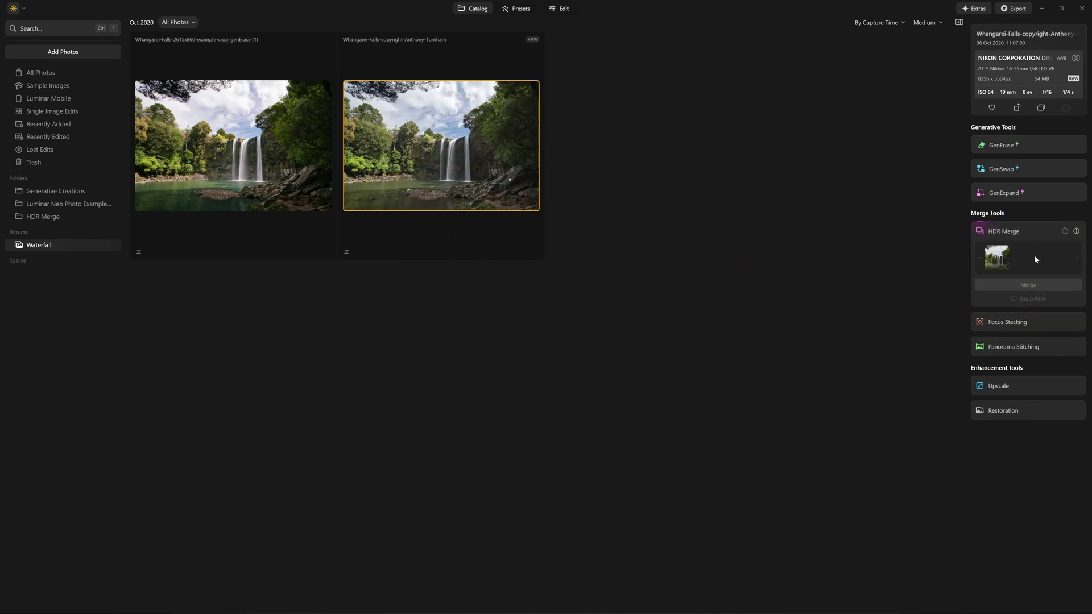
left_click(1017, 286)
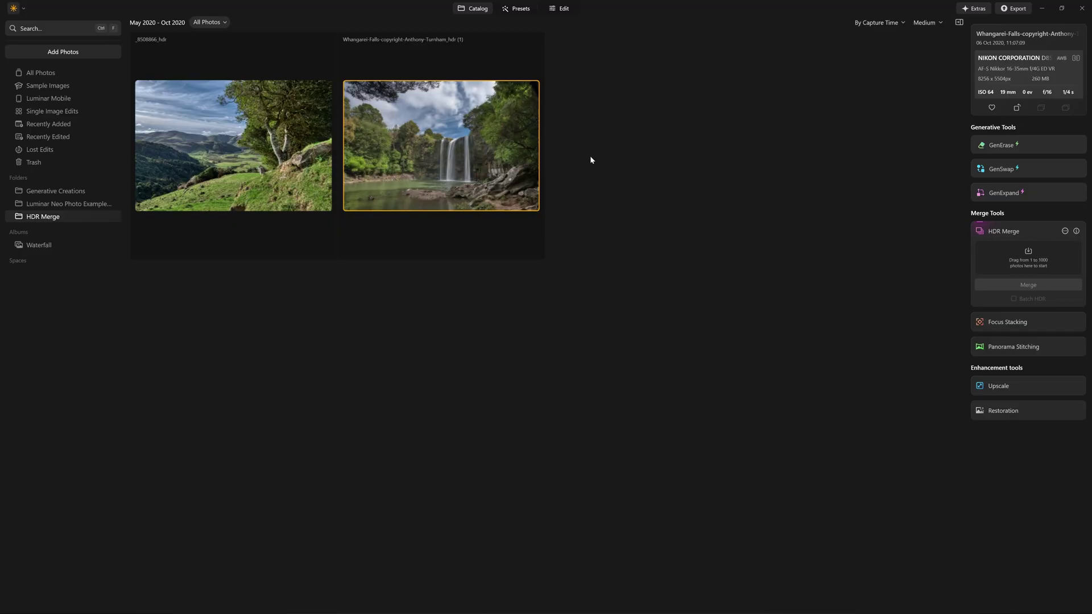
Open WHANGAREI-FALLS-COPYRIGHT-ANTHONY-TURNHAM_HDR (1).TIF, inspect it zoomed in, and start editing it
double_click(511, 157)
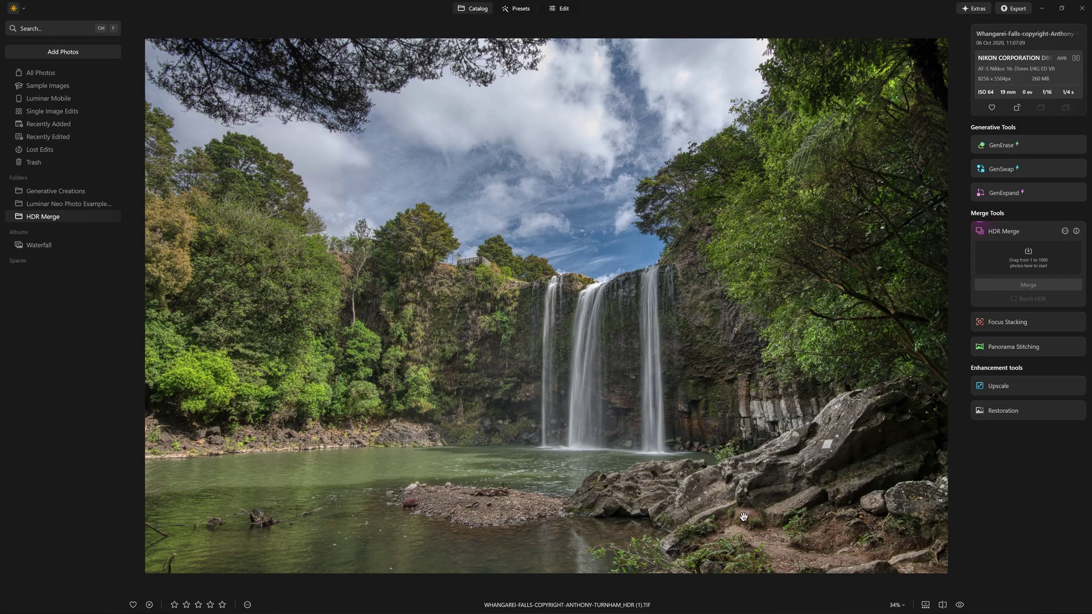
scroll(643, 391, "up", 3)
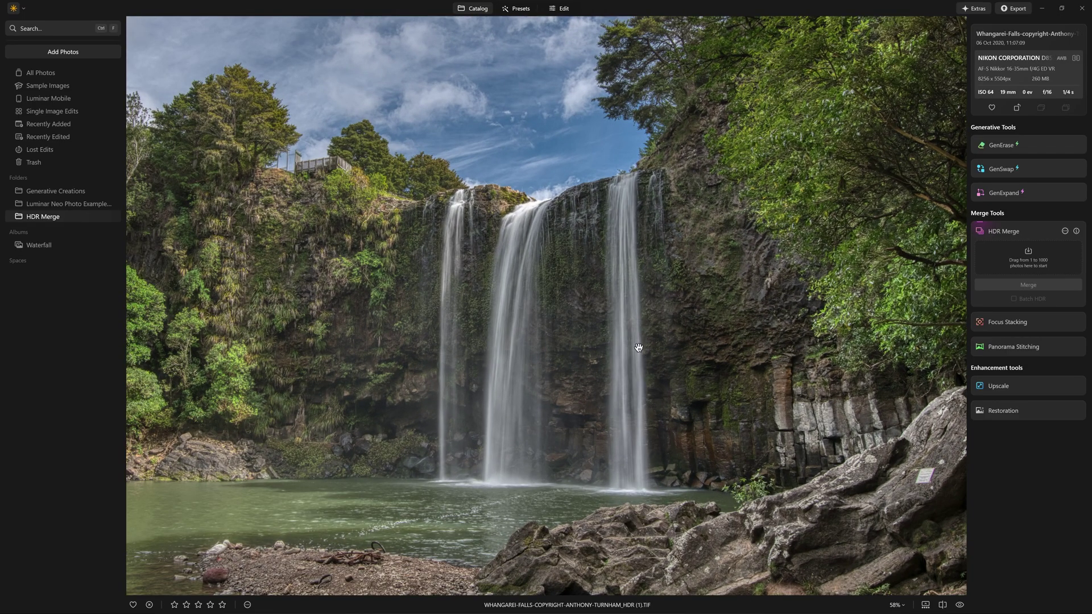
scroll(637, 350, "down", 1)
scroll(637, 350, "down", 2)
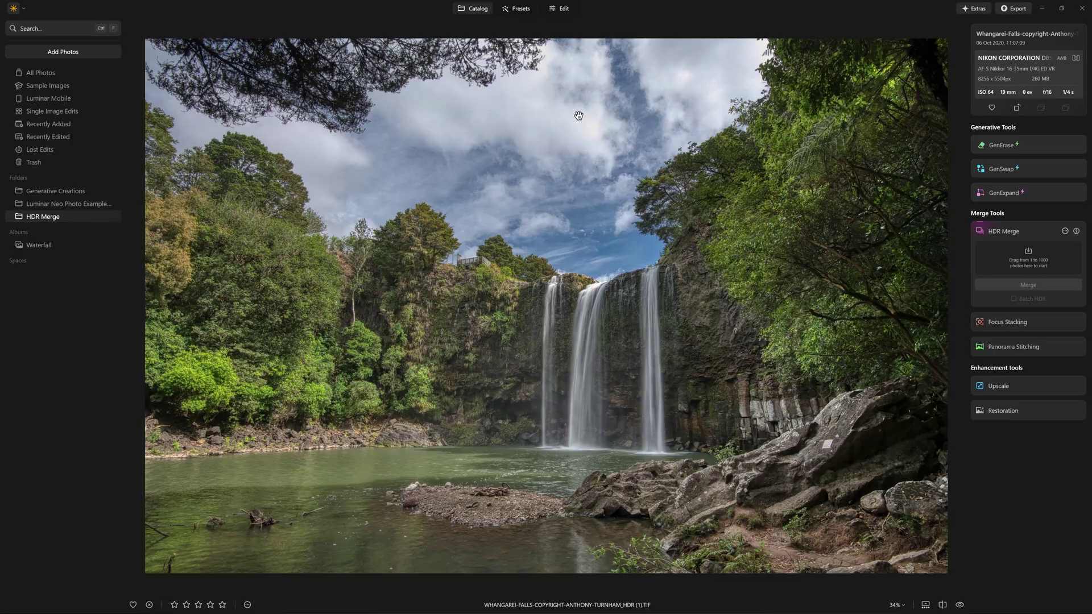
left_click(563, 9)
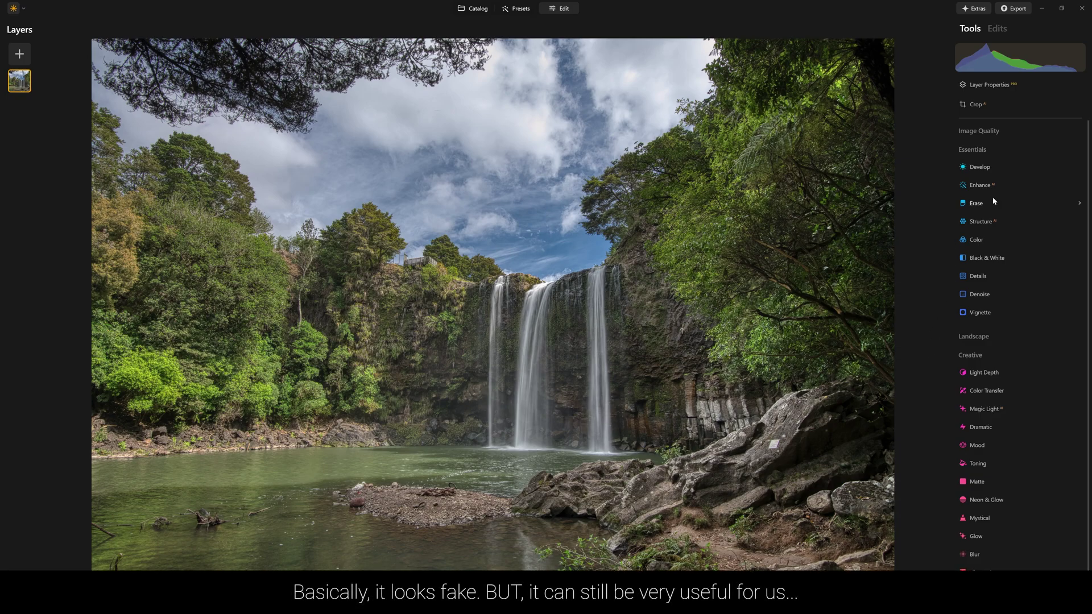
Give the HDR image Develop Smart Contrast 61 and Highlights 37
left_click(988, 171)
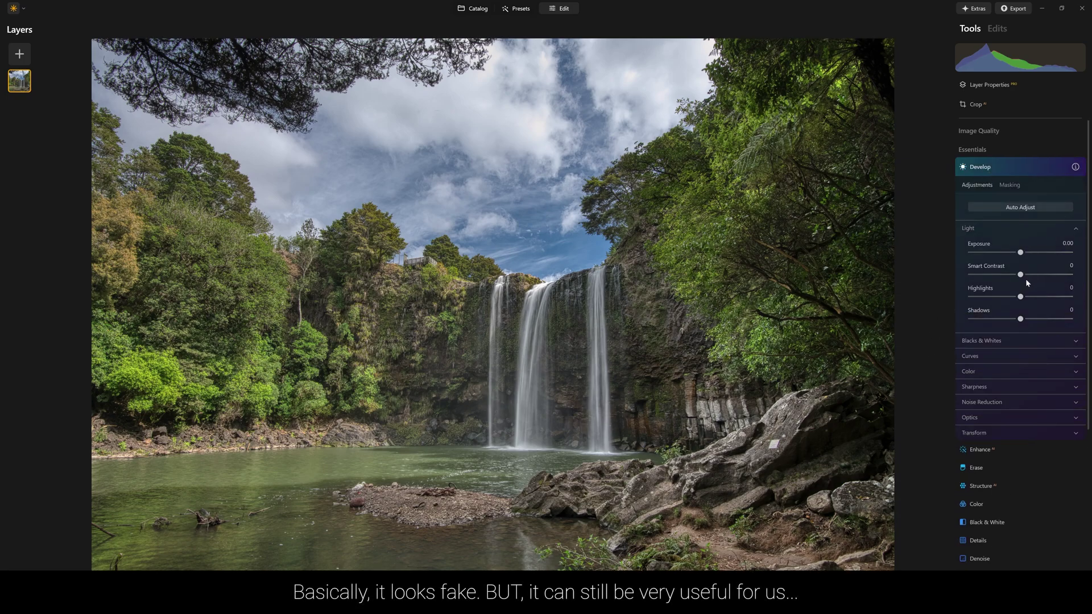
mouse_move(1030, 276)
left_mouse_down()
mouse_move(1051, 275)
mouse_move(1021, 296)
mouse_move(1049, 296)
mouse_move(1038, 296)
left_mouse_up()
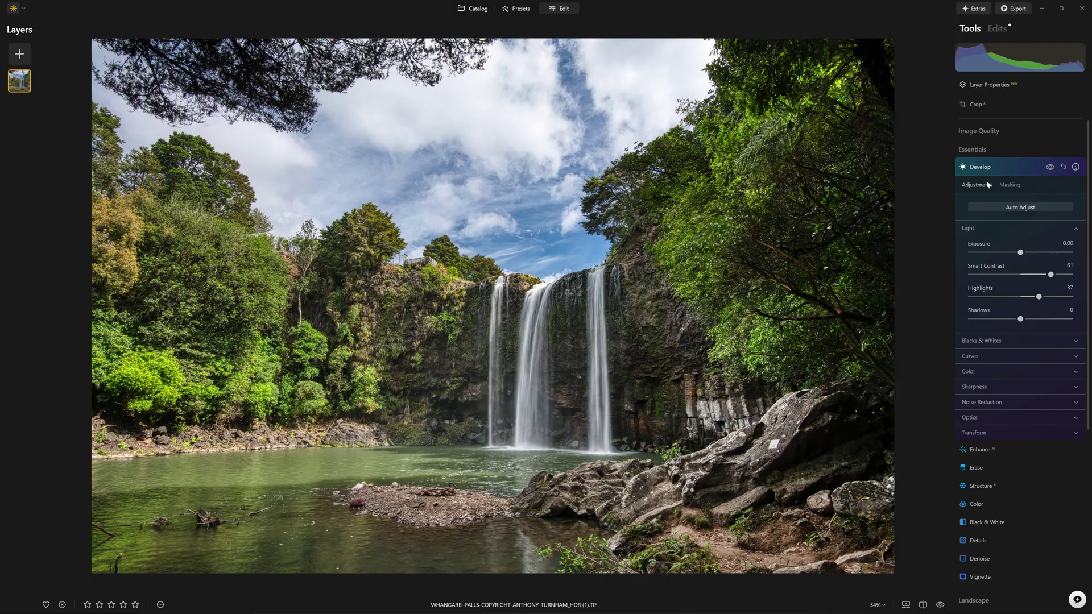
left_click(1059, 169)
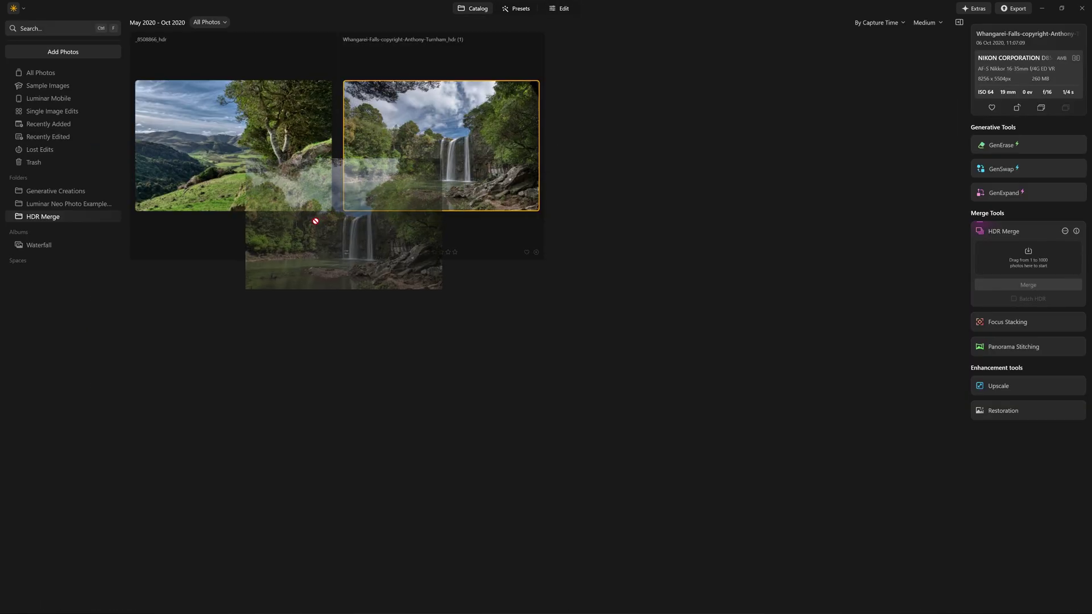
Move the HDR image into the Waterfall album and reopen the raw NEF photo for editing
left_click_drag(318, 276, 42, 248)
left_click(42, 247)
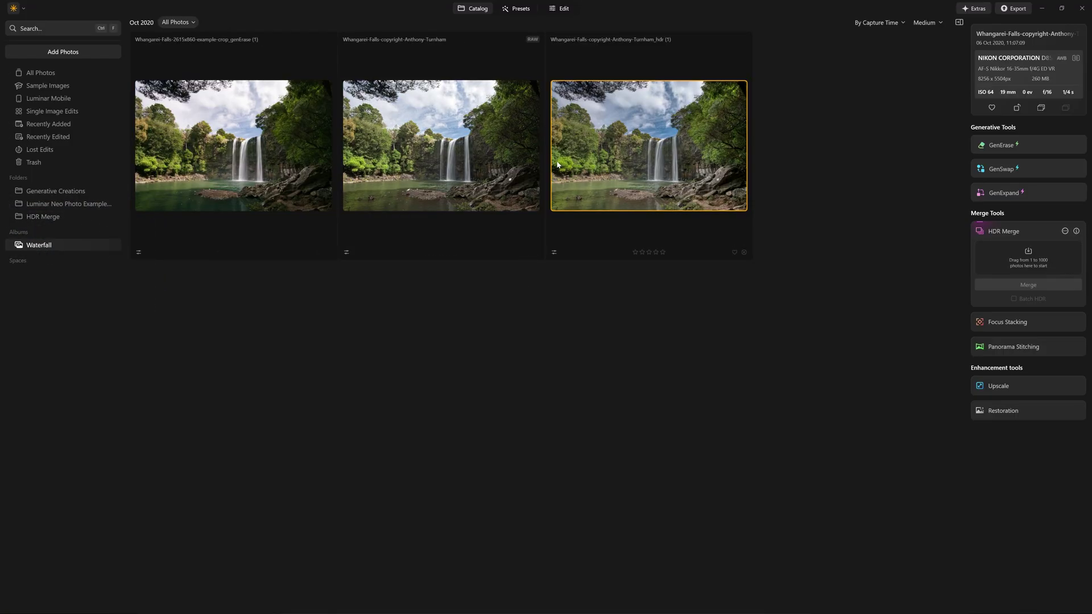
double_click(500, 159)
left_click(560, 10)
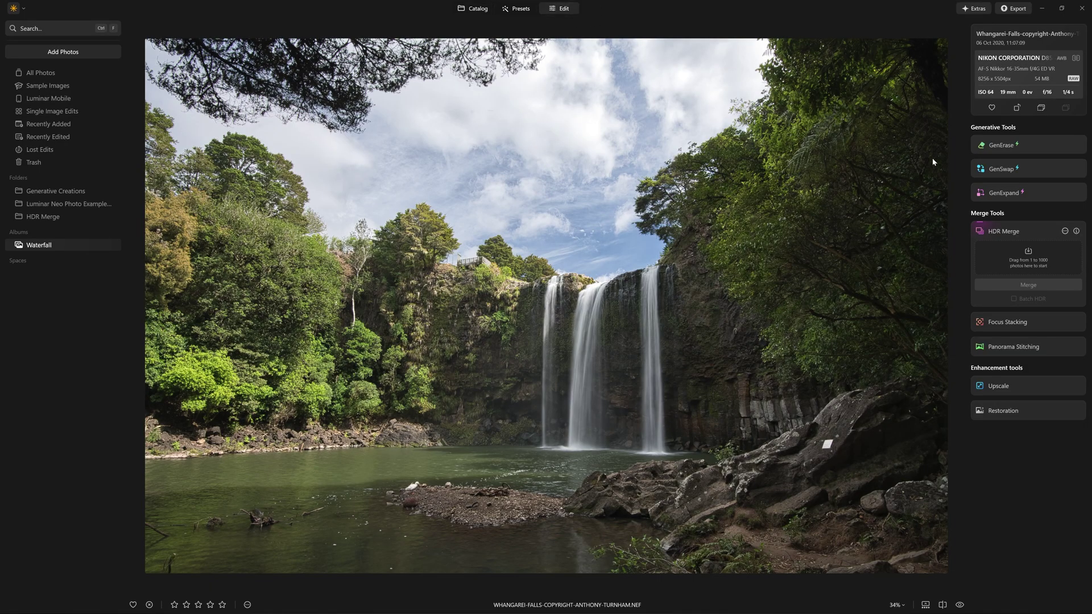
scroll(1060, 306, "down", 1)
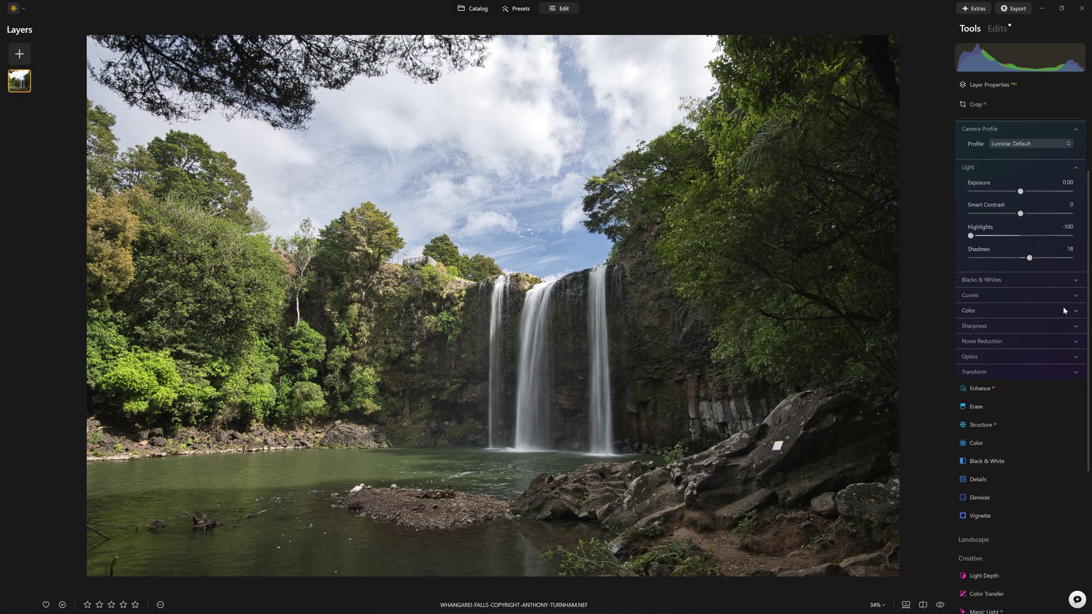
scroll(1053, 298, "up", 1)
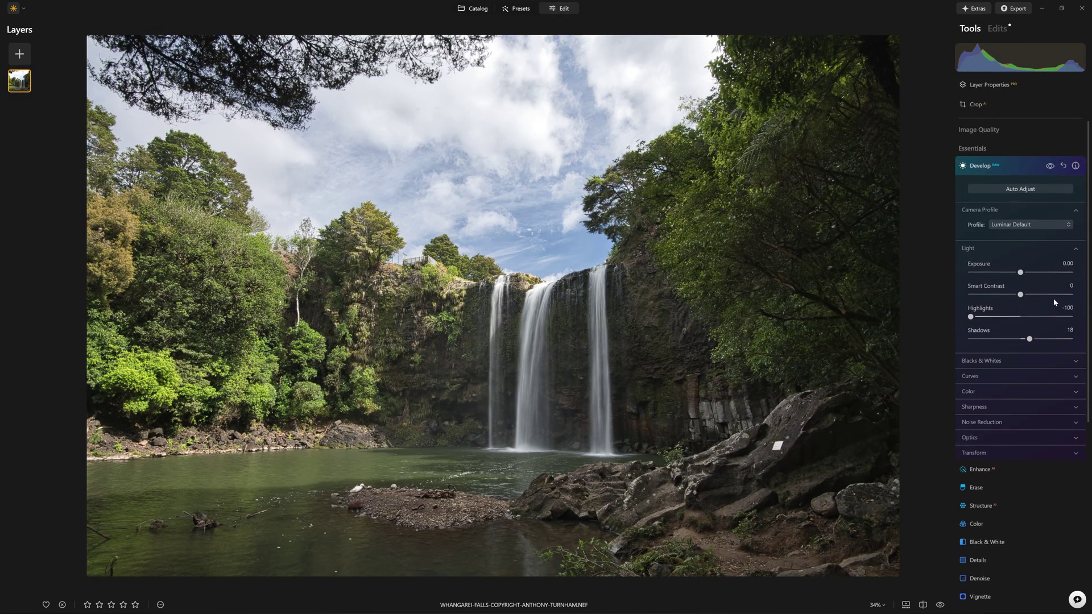
Compare the Develop edits on and off, then set Temperature 5869 and Saturation 14
left_click(1050, 167)
left_click(1050, 167)
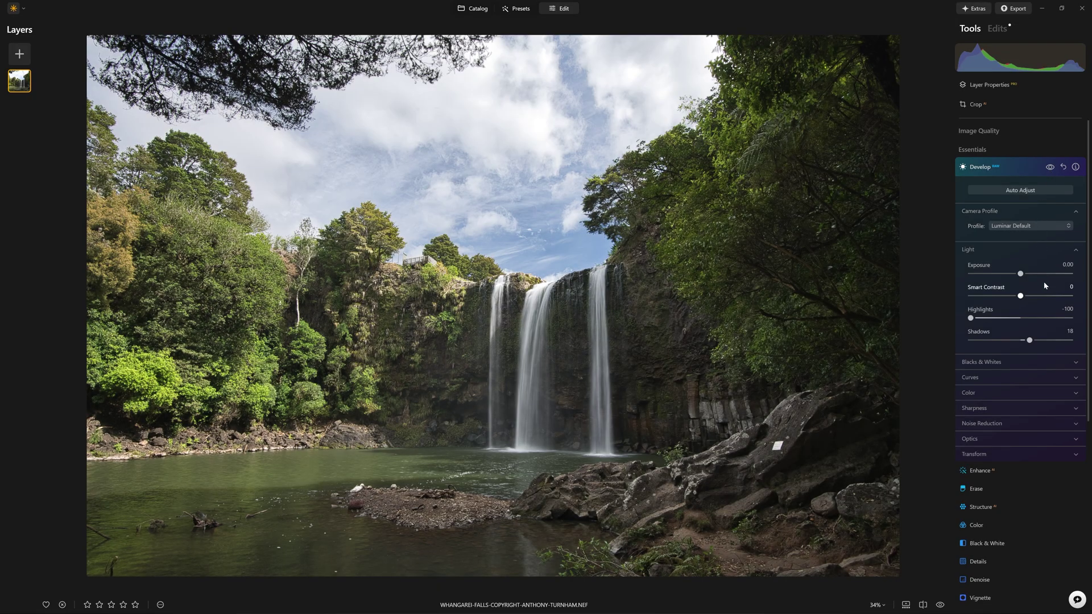
scroll(1021, 245, "down", 2)
scroll(1020, 240, "up", 2)
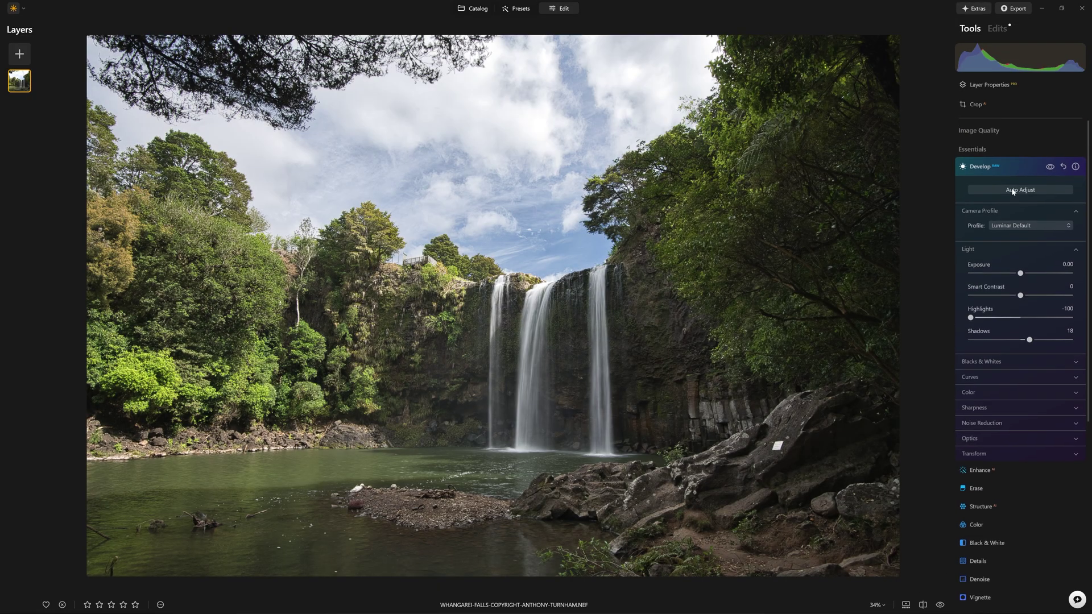
scroll(1004, 203, "down", 2)
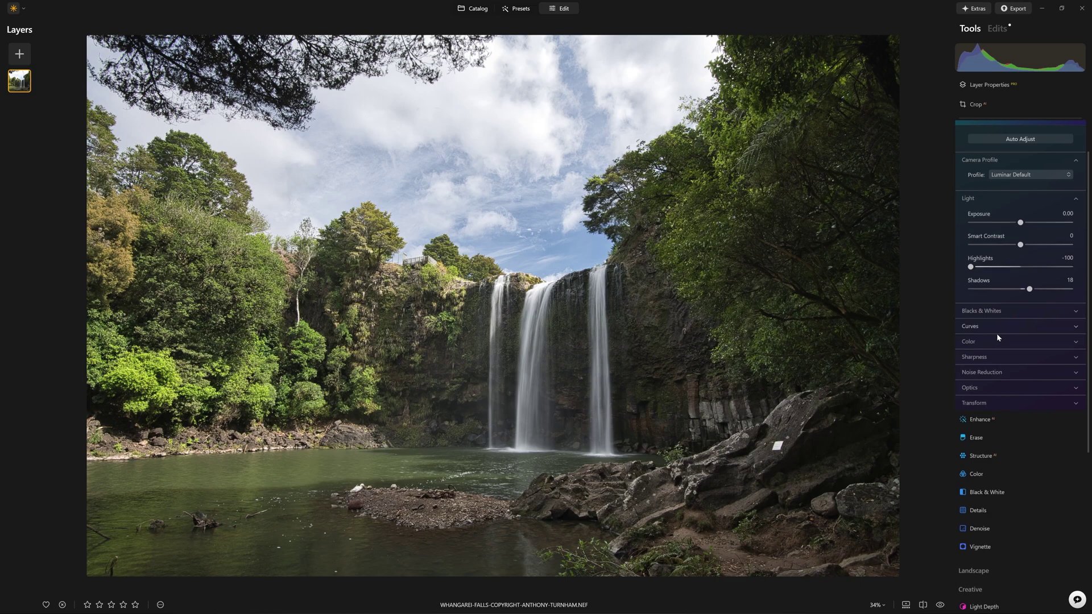
left_click(998, 342)
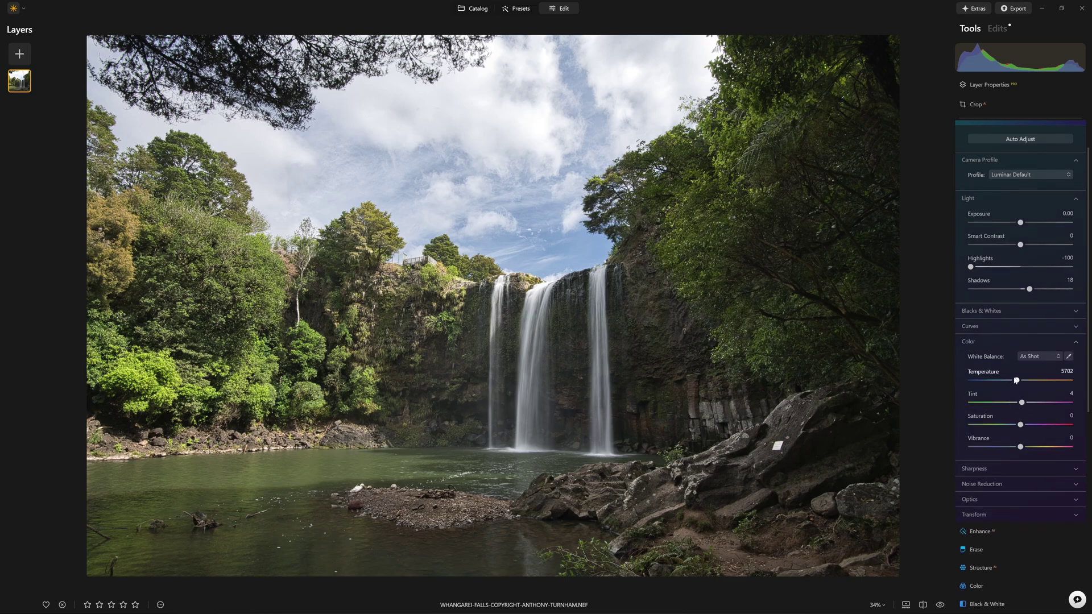
left_click_drag(1016, 381, 1018, 383)
left_click_drag(1021, 425, 1026, 424)
Set Sharpen to 42 and enable automatic distortion, chromatic aberration and defringe corrections
scroll(1016, 431, "down", 2)
left_click(1008, 415)
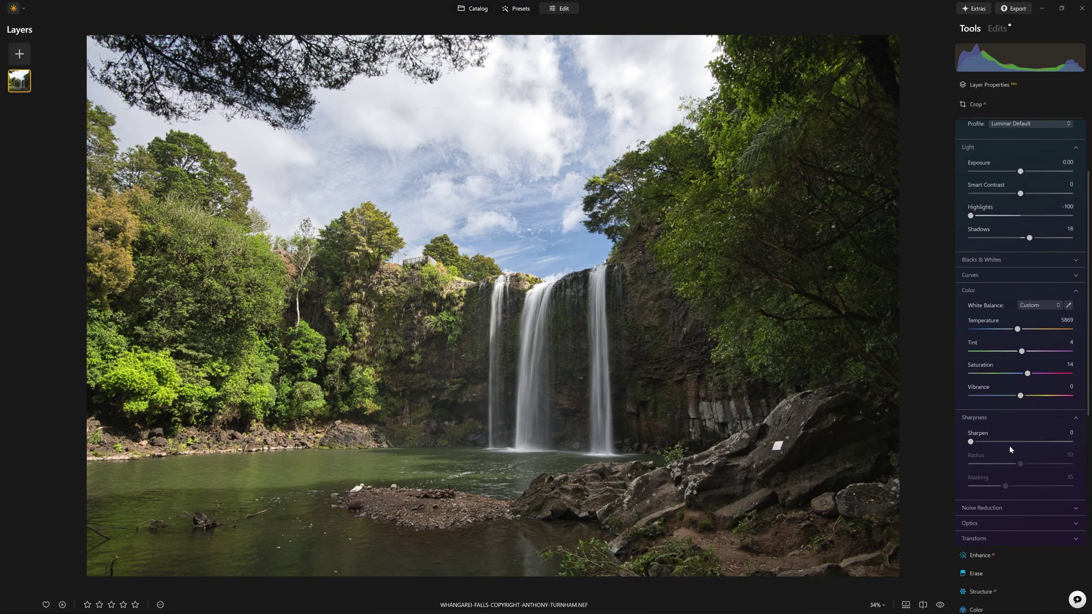
left_click(1012, 441)
left_click(1018, 523)
scroll(1018, 522, "down", 4)
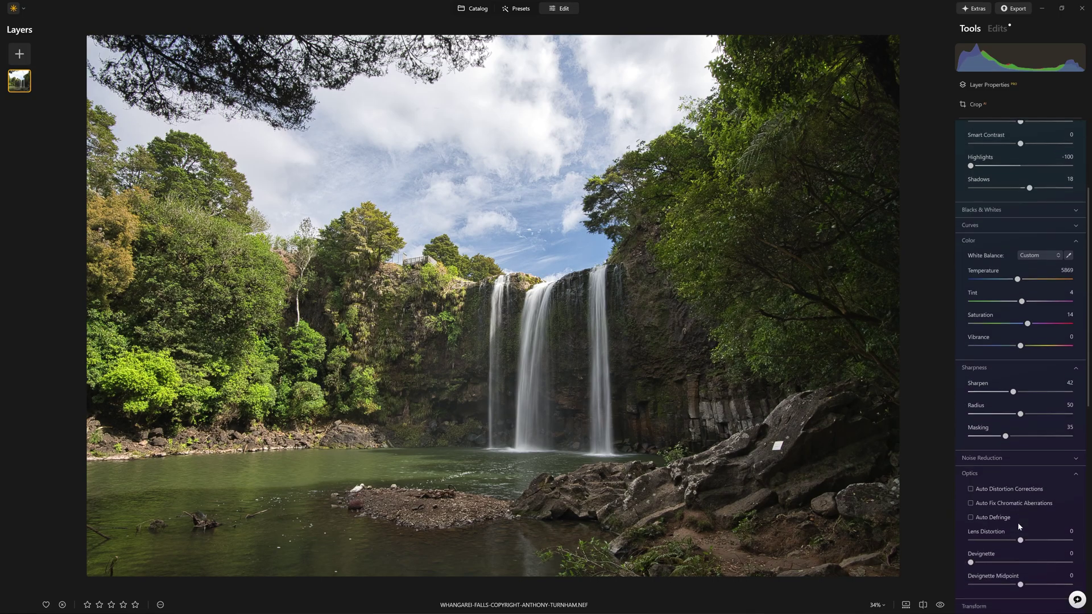
left_click(984, 439)
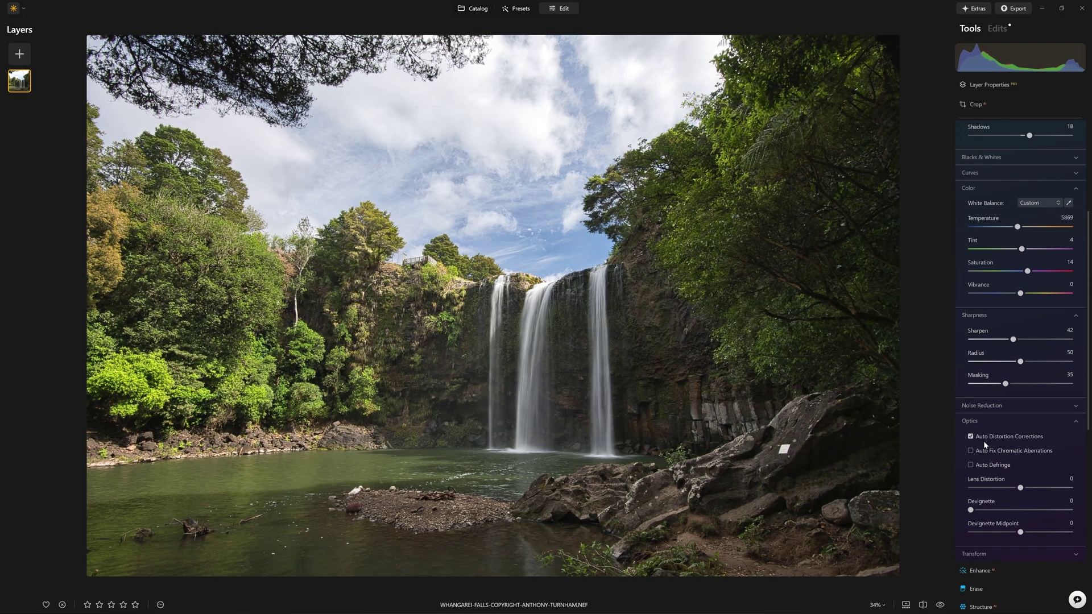
left_click(1012, 451)
left_click(981, 465)
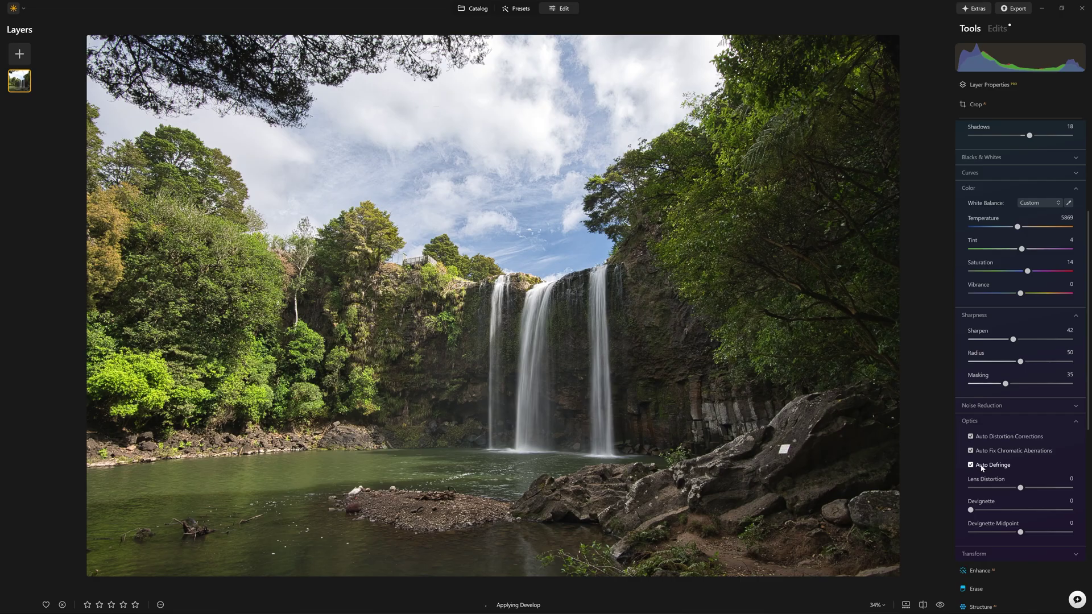
left_click(994, 421)
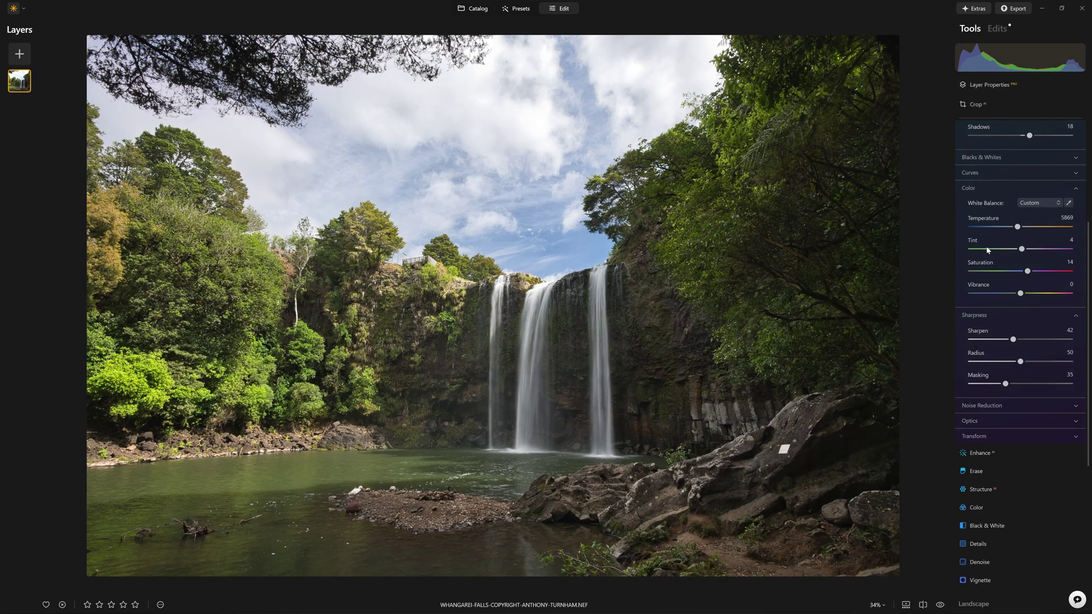
scroll(1004, 301, "up", 2)
scroll(1004, 298, "up", 5)
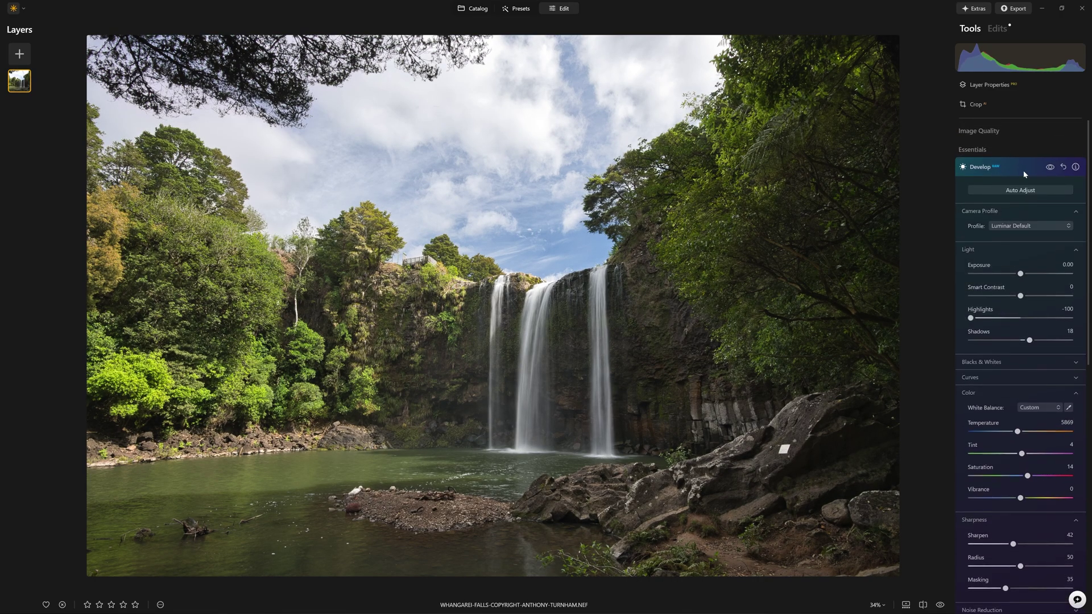
Return to the Catalog, review the HDR Merge settings, and open the _hdr TIF in single-image view
left_click(979, 167)
left_click(472, 9)
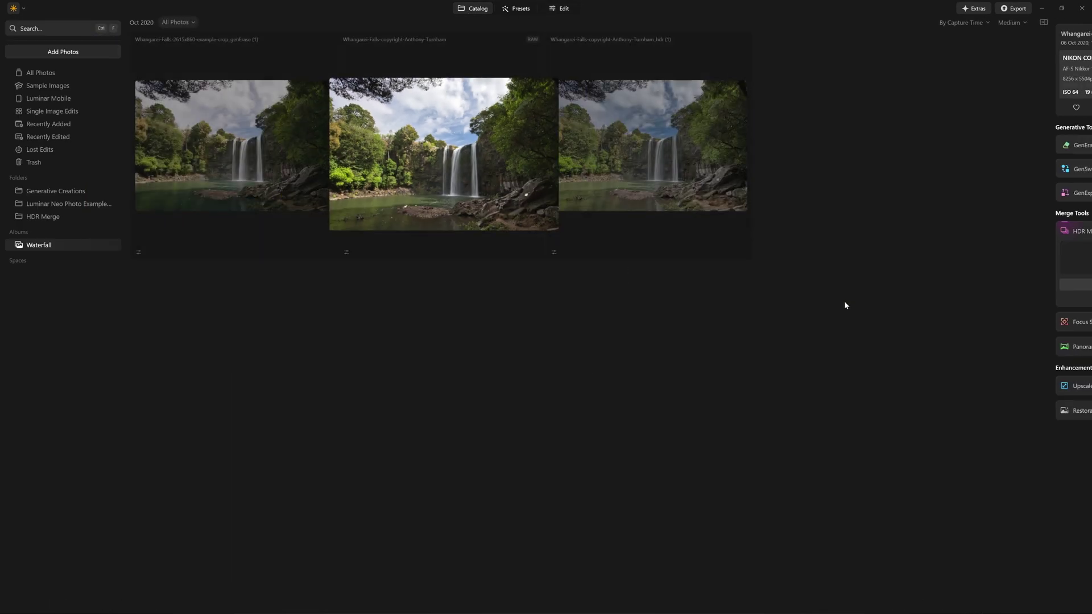
left_click(1003, 232)
left_click(1003, 233)
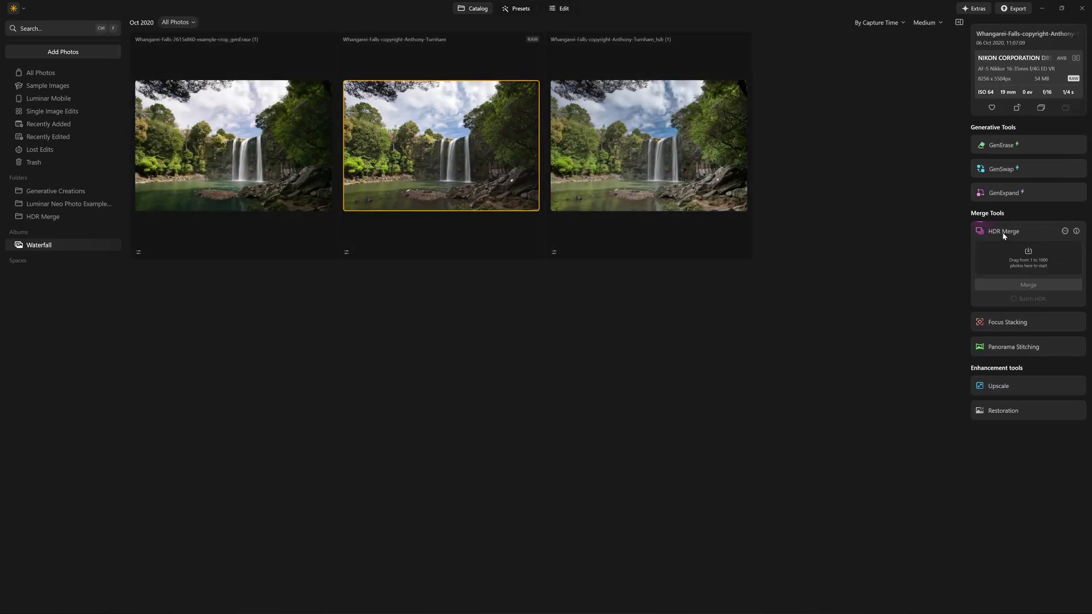
left_click(1065, 232)
left_click(644, 144)
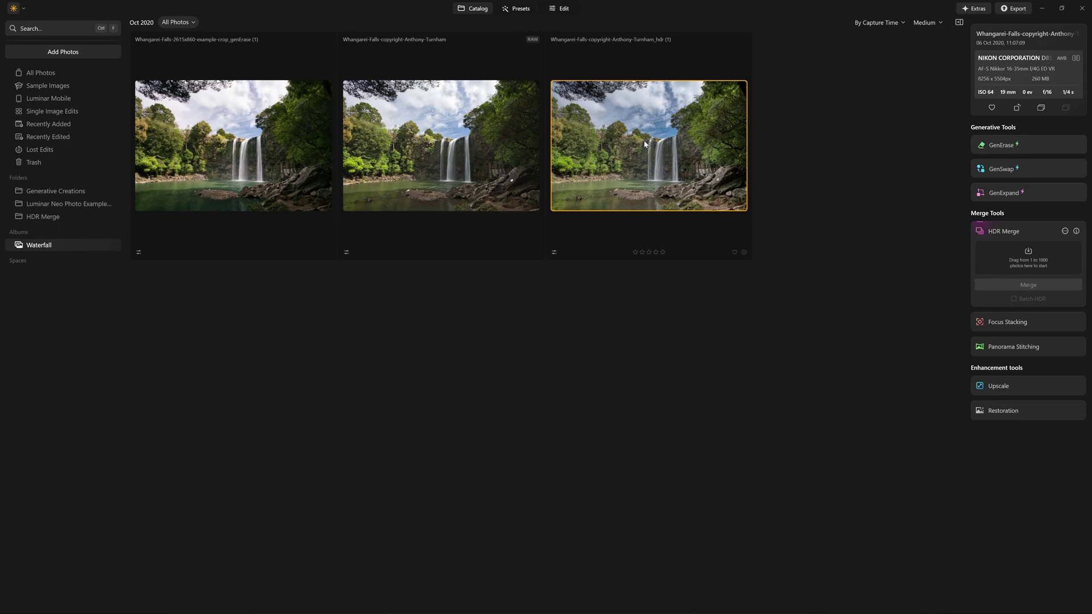
double_click(645, 144)
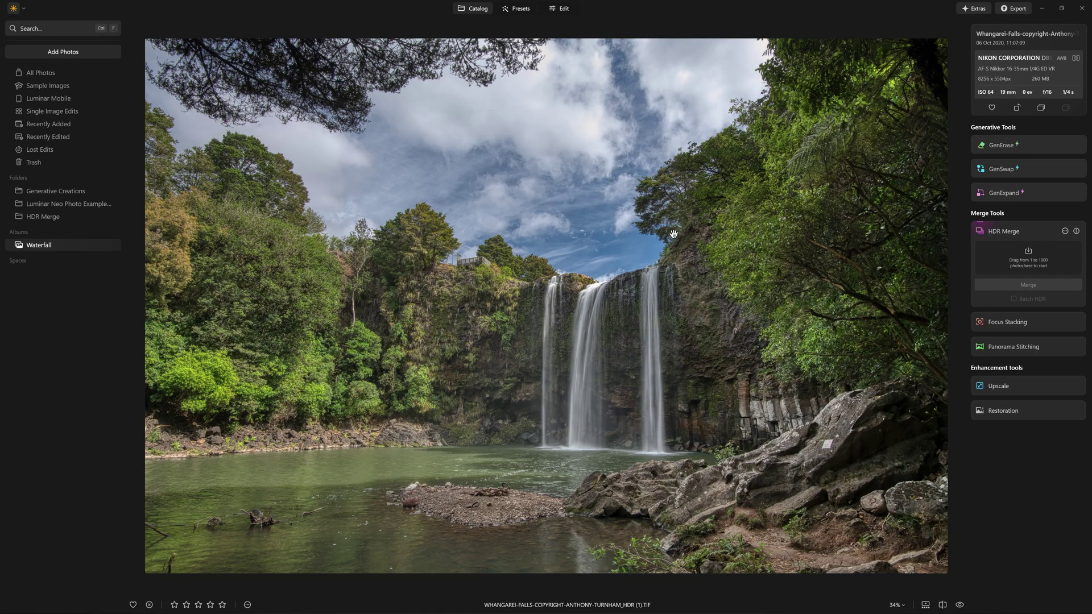
Add the raw waterfall image from My Images as a new Normal layer at 50 opacity
left_click(561, 10)
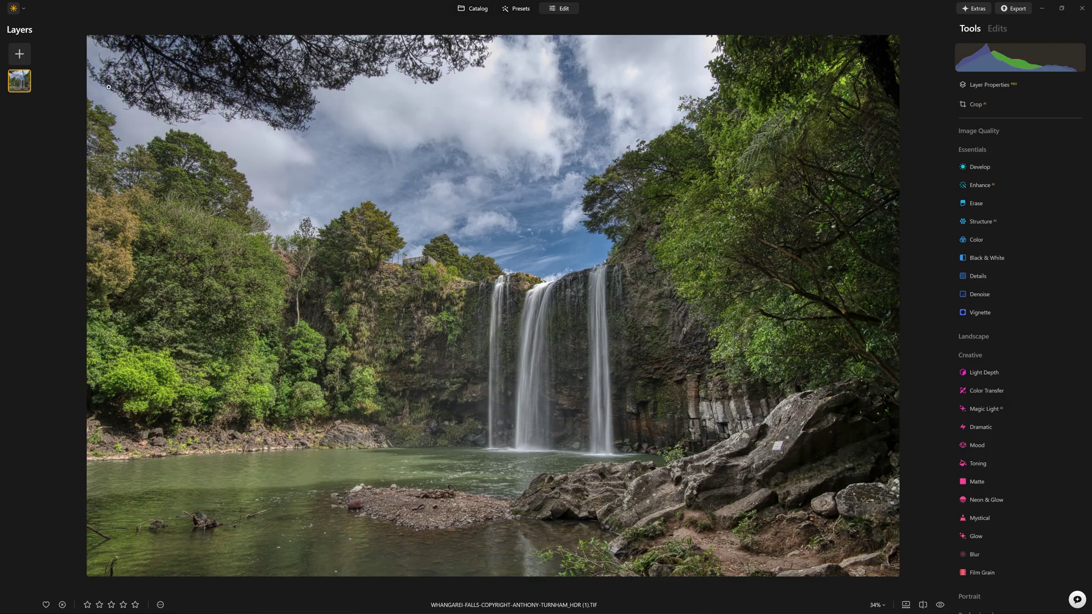
left_click(20, 54)
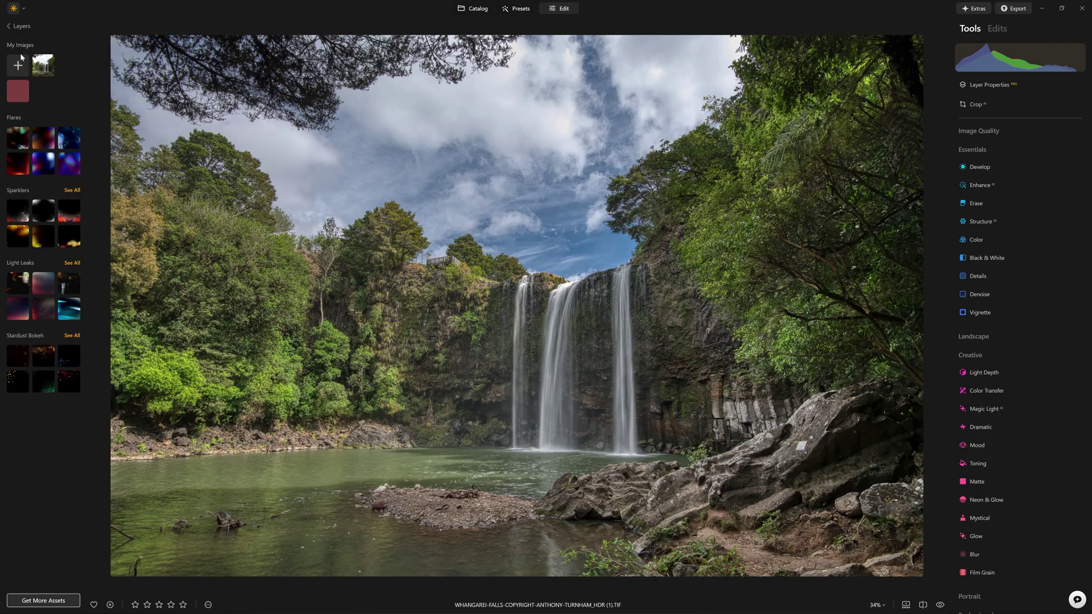
left_click(51, 68)
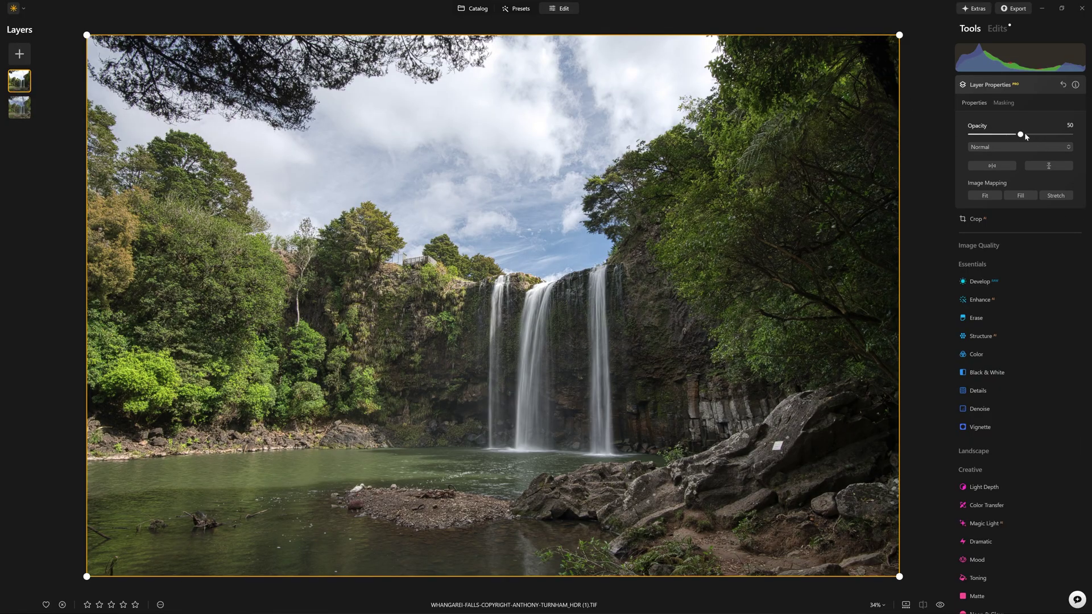
mouse_move(1021, 135)
left_mouse_down()
mouse_move(1063, 135)
mouse_move(1020, 134)
left_mouse_up()
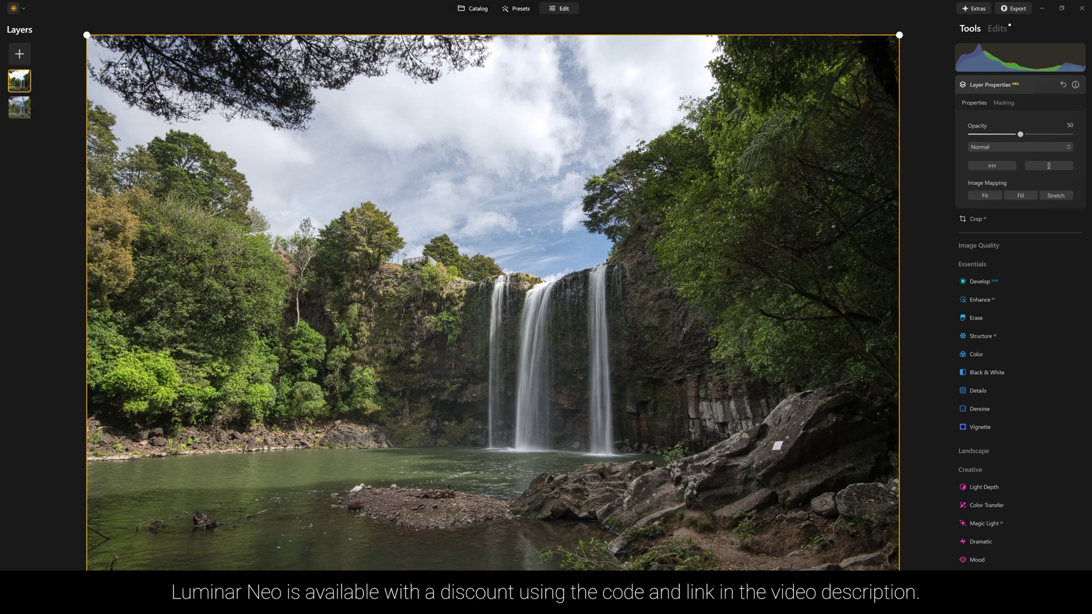
right_click(27, 83)
left_click(42, 94)
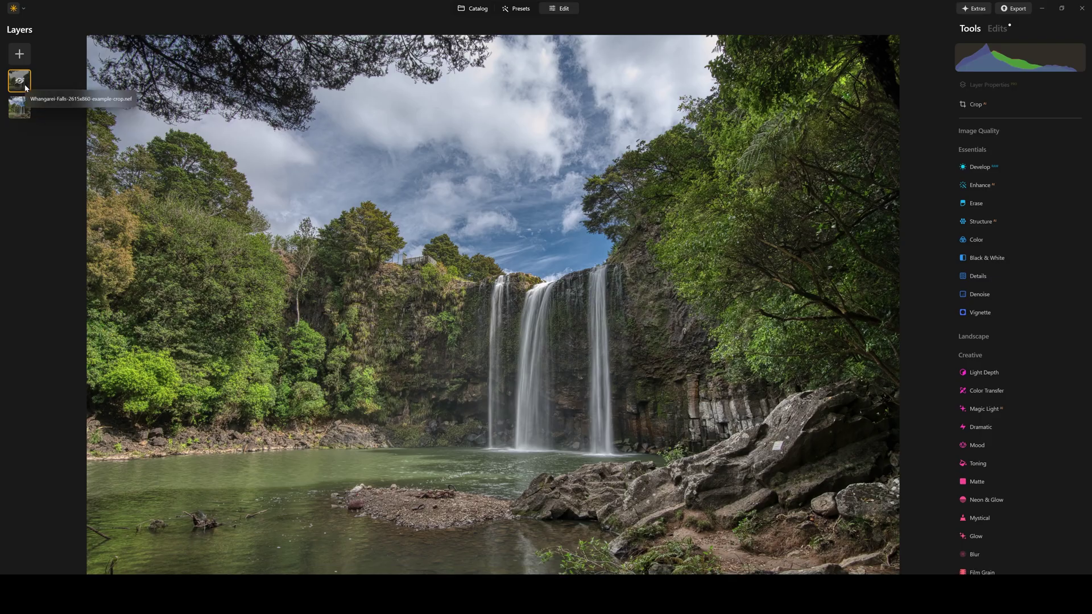
right_click(25, 88)
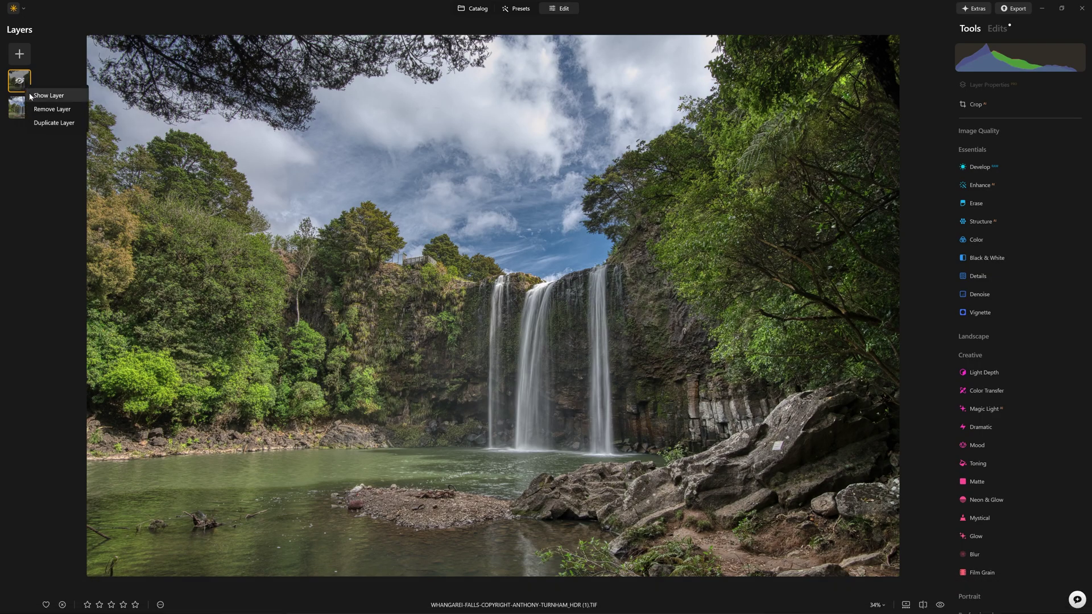
left_click(31, 95)
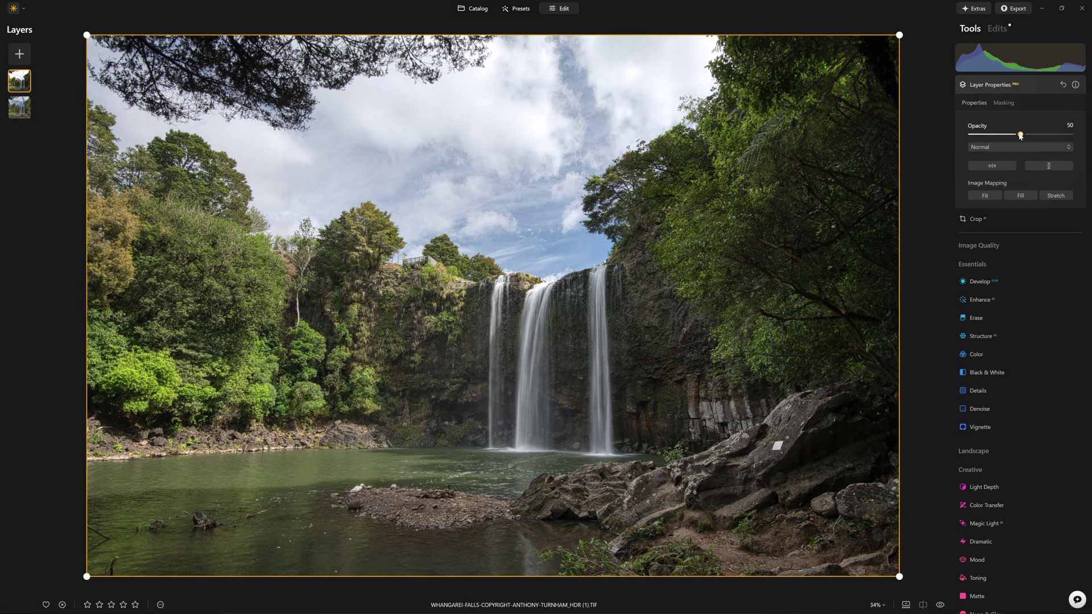
left_click(1047, 134)
left_click_drag(1060, 137, 1082, 138)
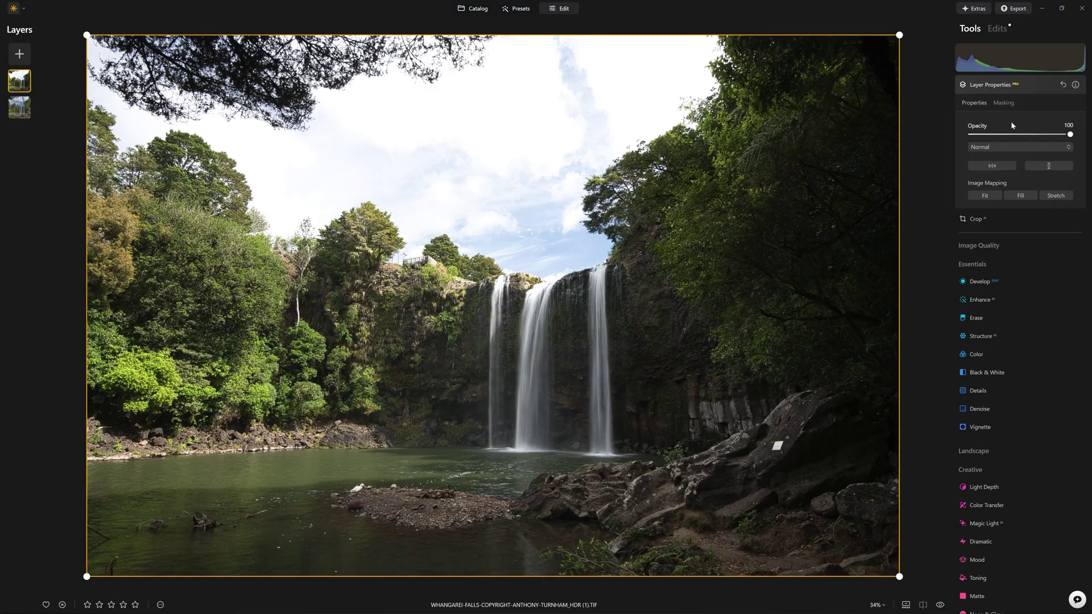
right_click(28, 88)
left_click(33, 92)
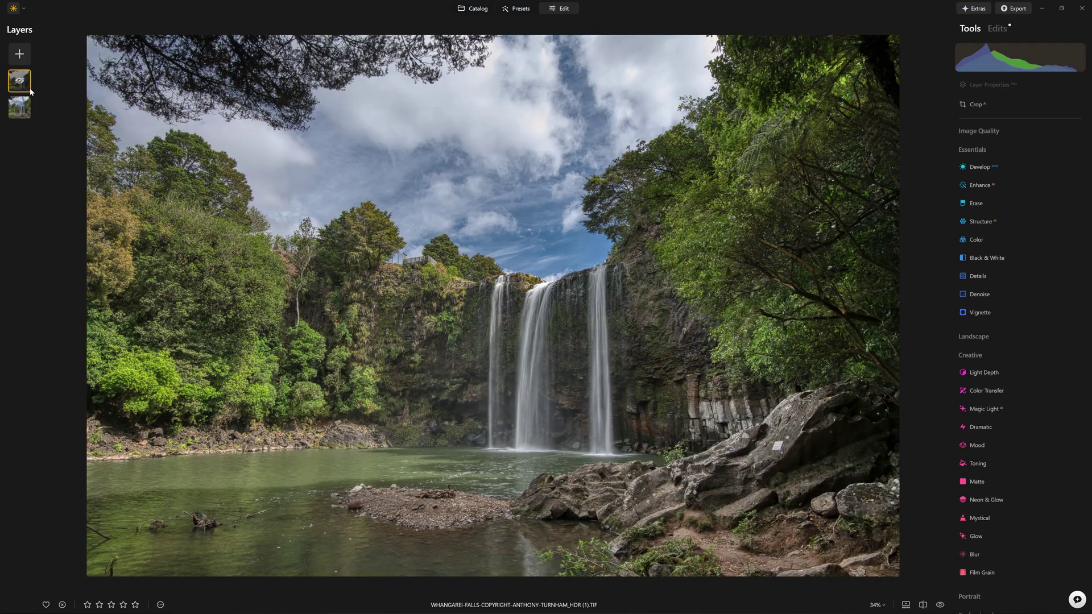
right_click(30, 91)
left_click(34, 95)
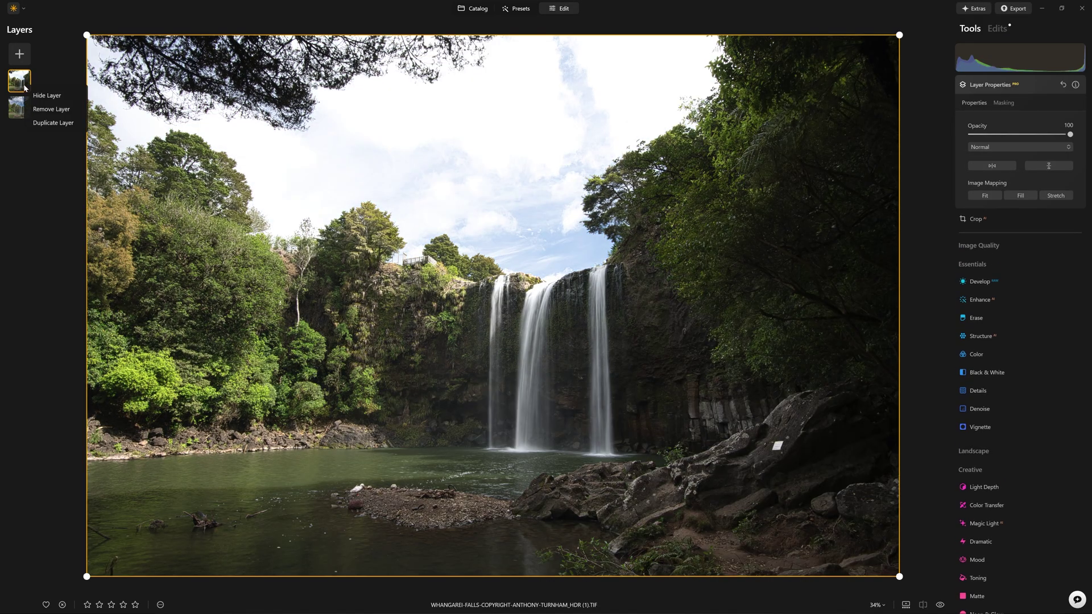
left_click(35, 95)
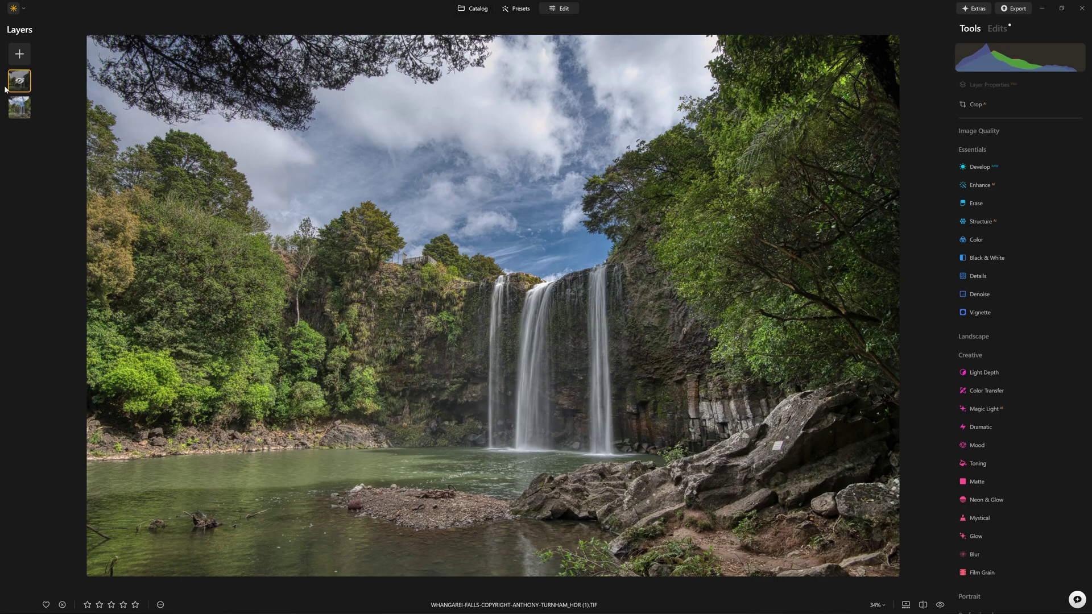
right_click(29, 90)
left_click(36, 96)
left_click_drag(1065, 134, 1026, 136)
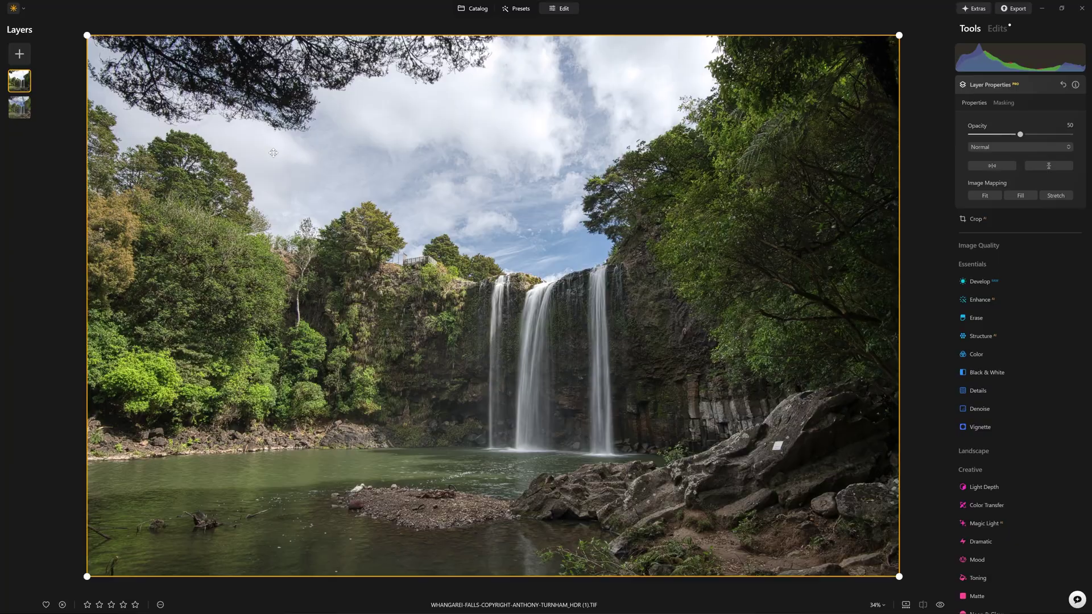
left_click(19, 107)
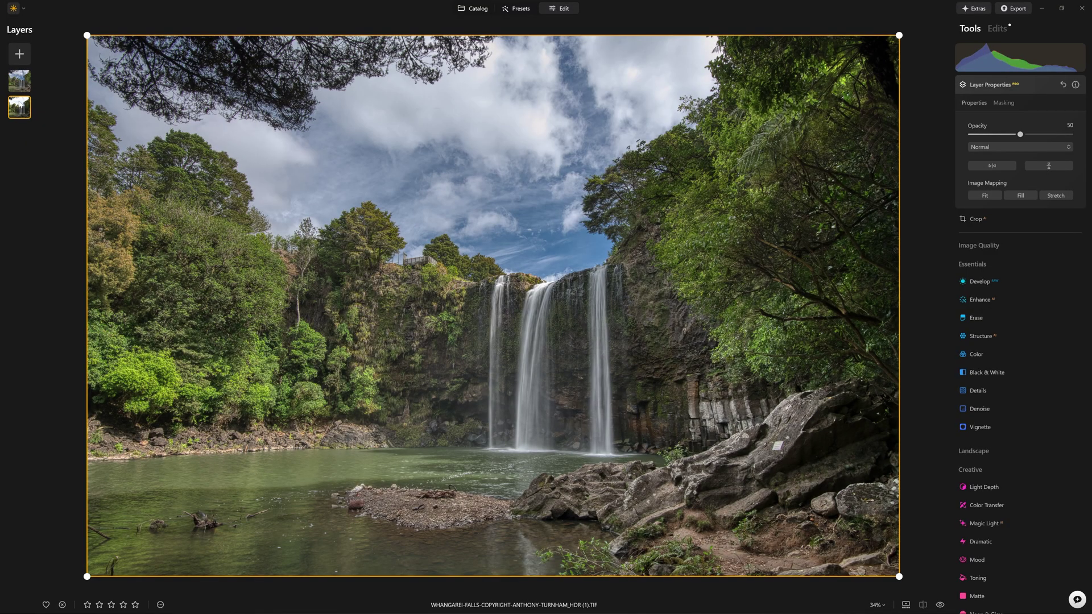
Bring the layer Opacity up to 100 and select the top HDR layer
right_click(25, 111)
left_click_drag(1026, 134, 1075, 135)
left_click(19, 87)
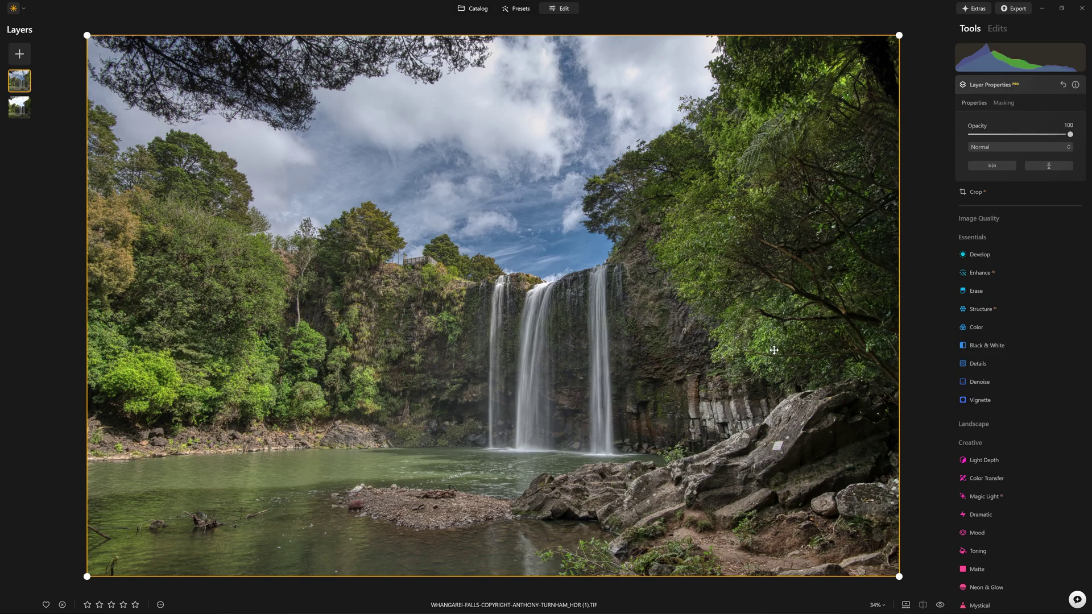
Brush-erase the top layer's mask over the whole photo with Softness 0 and Strength 50
left_click(1007, 105)
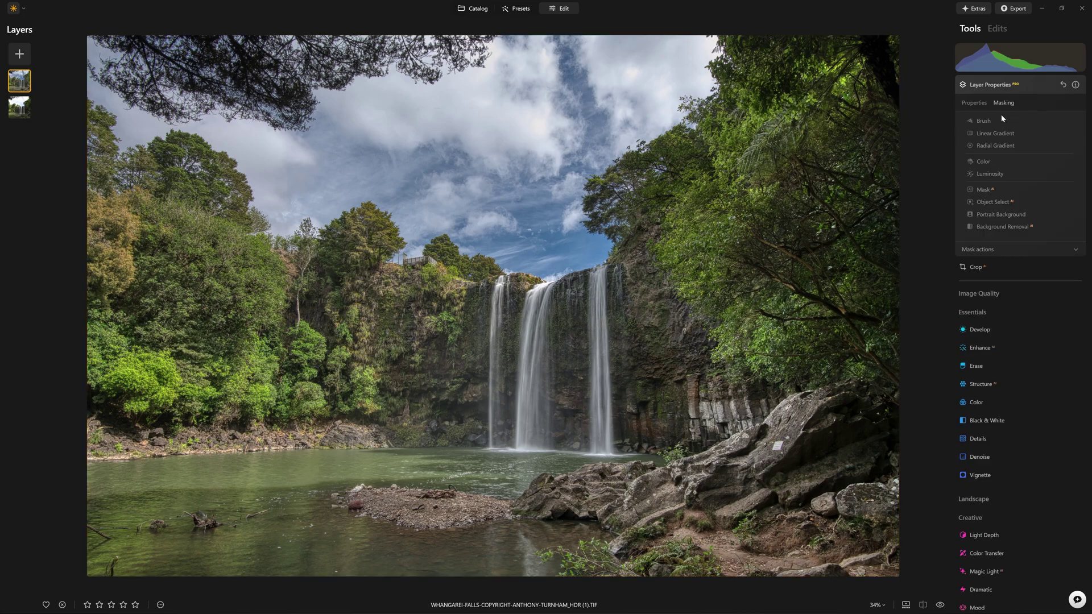
left_click(983, 121)
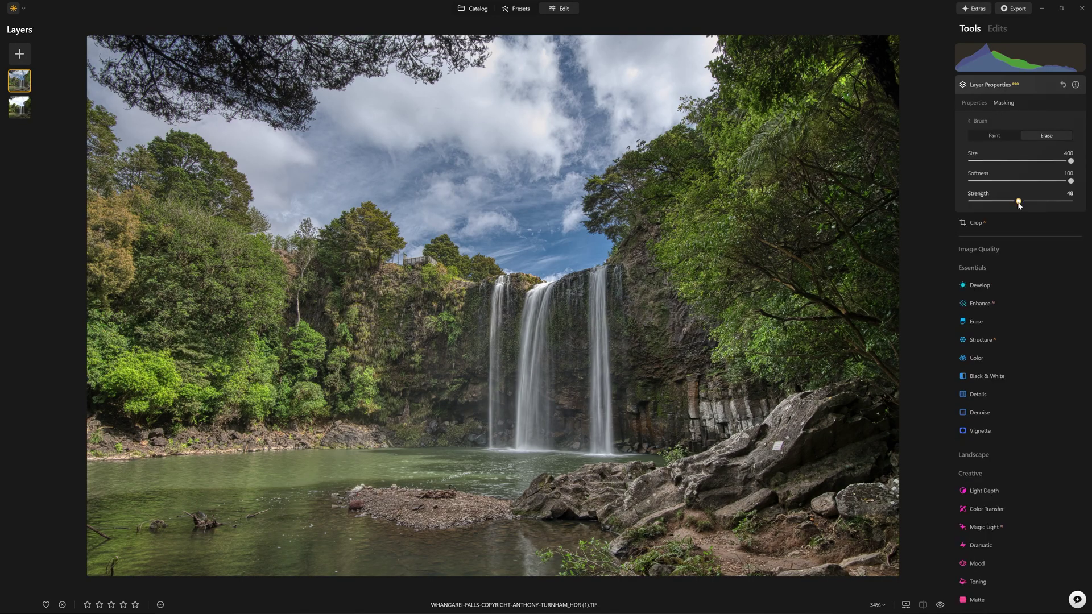
left_click_drag(1070, 181, 958, 179)
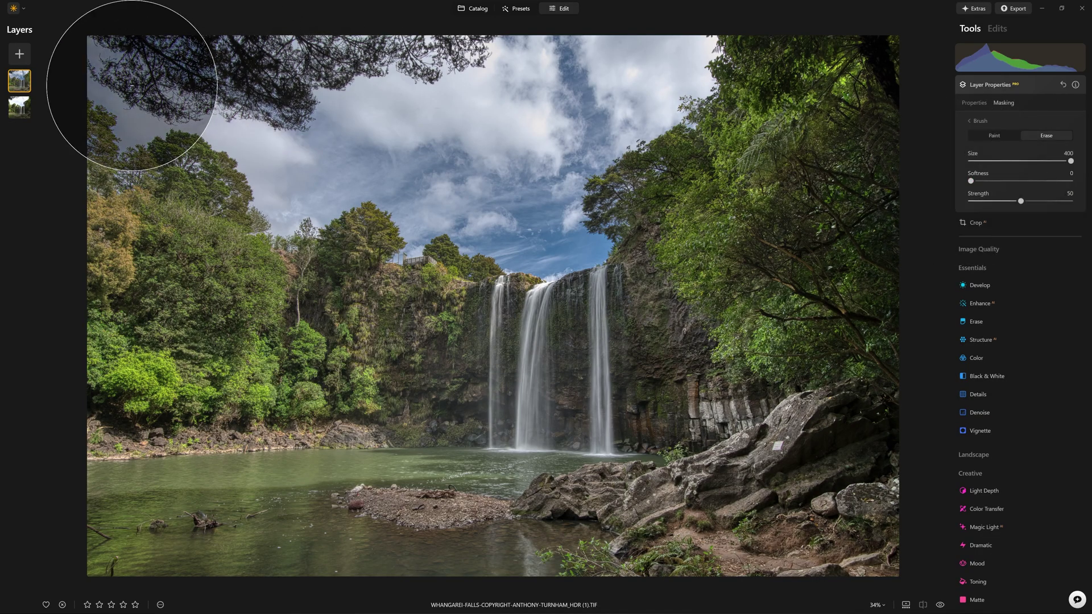
mouse_move(149, 77)
left_mouse_down()
mouse_move(607, 73)
mouse_move(806, 75)
mouse_move(874, 89)
mouse_move(839, 141)
mouse_move(274, 173)
mouse_move(104, 203)
mouse_move(120, 253)
mouse_move(902, 284)
mouse_move(916, 328)
mouse_move(817, 379)
mouse_move(252, 373)
mouse_move(55, 397)
mouse_move(41, 460)
mouse_move(103, 507)
mouse_move(774, 497)
mouse_move(864, 504)
mouse_move(887, 520)
mouse_move(735, 429)
left_mouse_up()
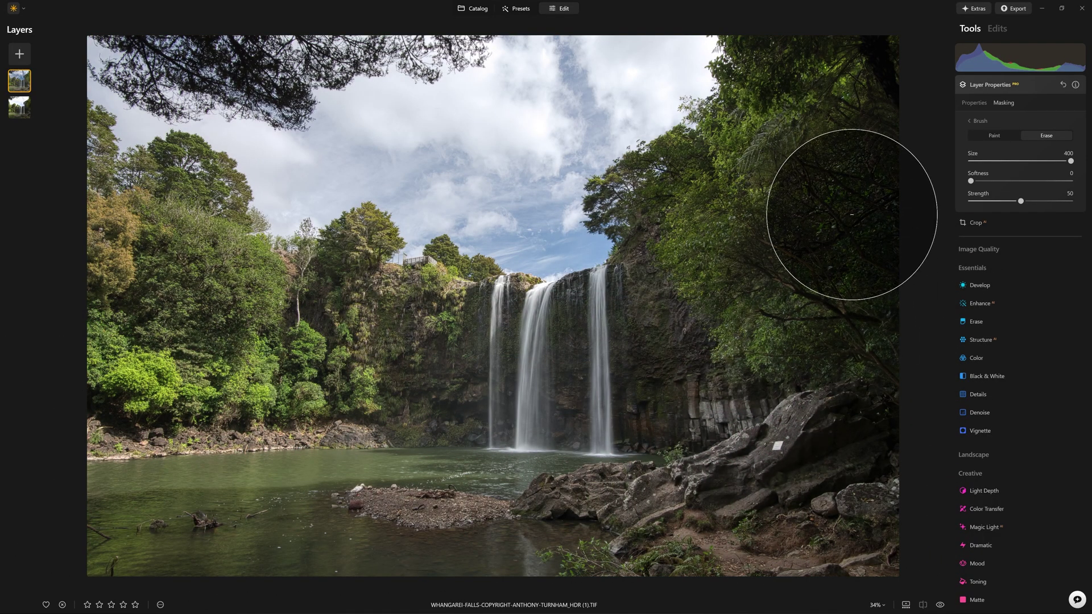
key("Escape")
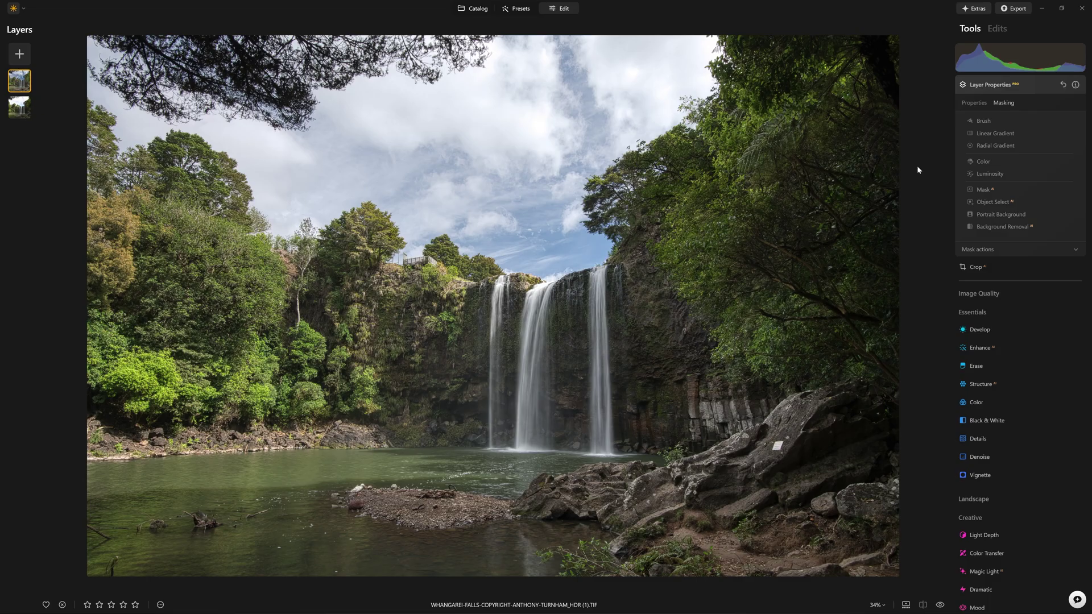
left_click(973, 104)
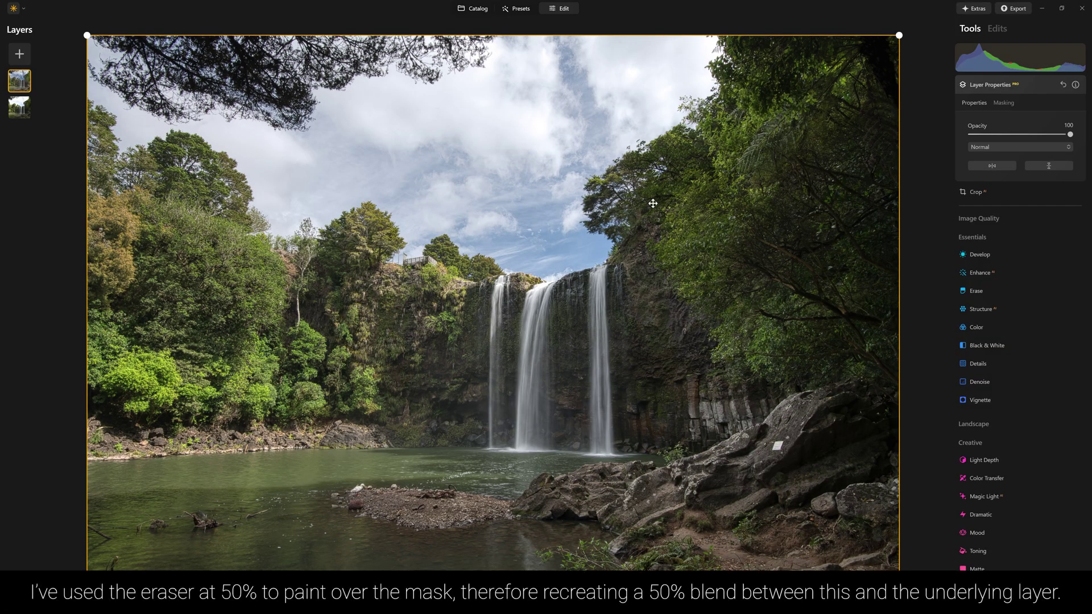
With a fully soft brush, erase the mask over both tree areas and restore it over the waterfall
left_click(1000, 108)
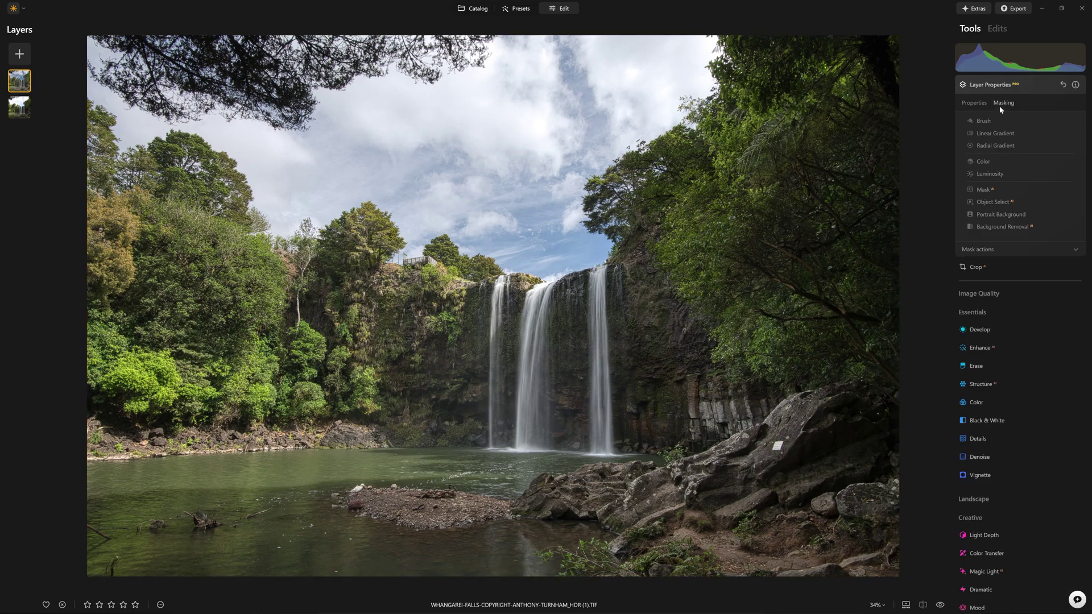
left_click(983, 121)
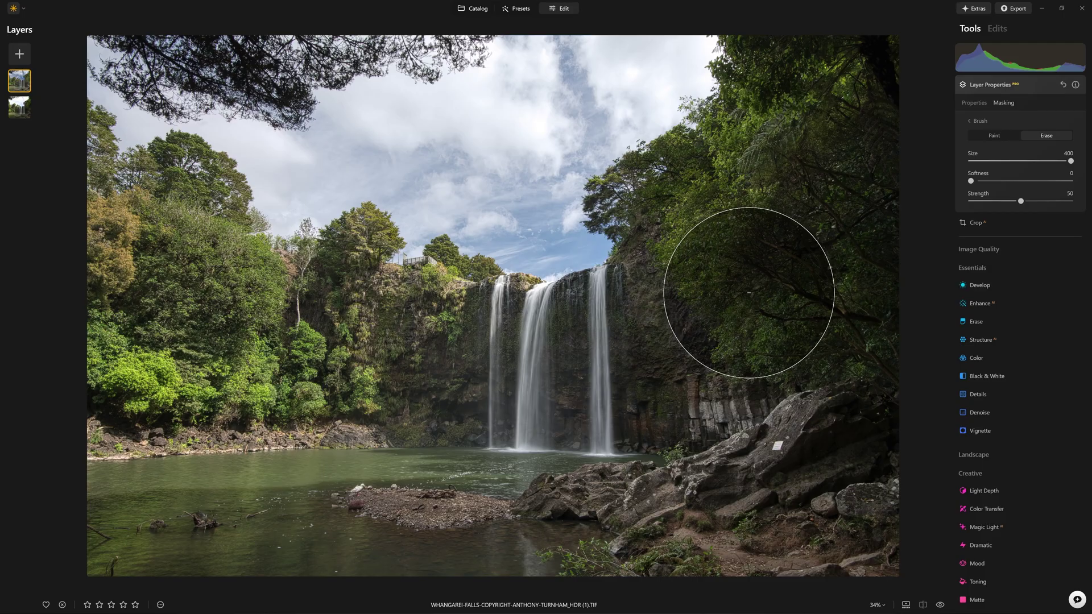
left_click_drag(970, 181, 1071, 181)
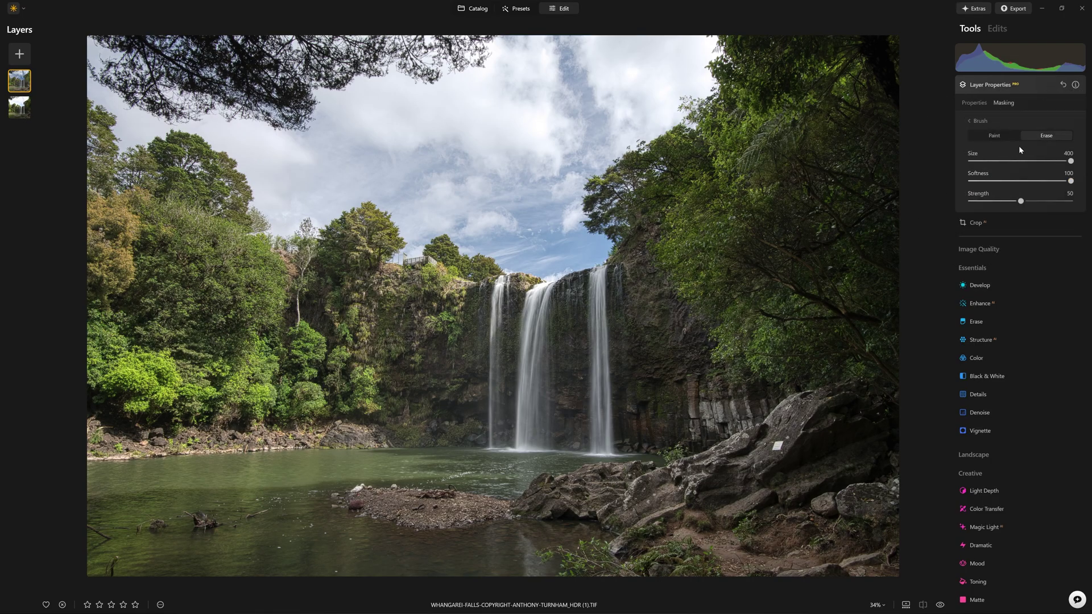
mouse_move(846, 93)
left_mouse_down()
mouse_move(847, 66)
mouse_move(857, 167)
mouse_move(823, 200)
mouse_move(731, 213)
mouse_move(864, 347)
mouse_move(875, 453)
mouse_move(739, 478)
mouse_move(824, 516)
mouse_move(533, 515)
mouse_move(398, 521)
left_mouse_up()
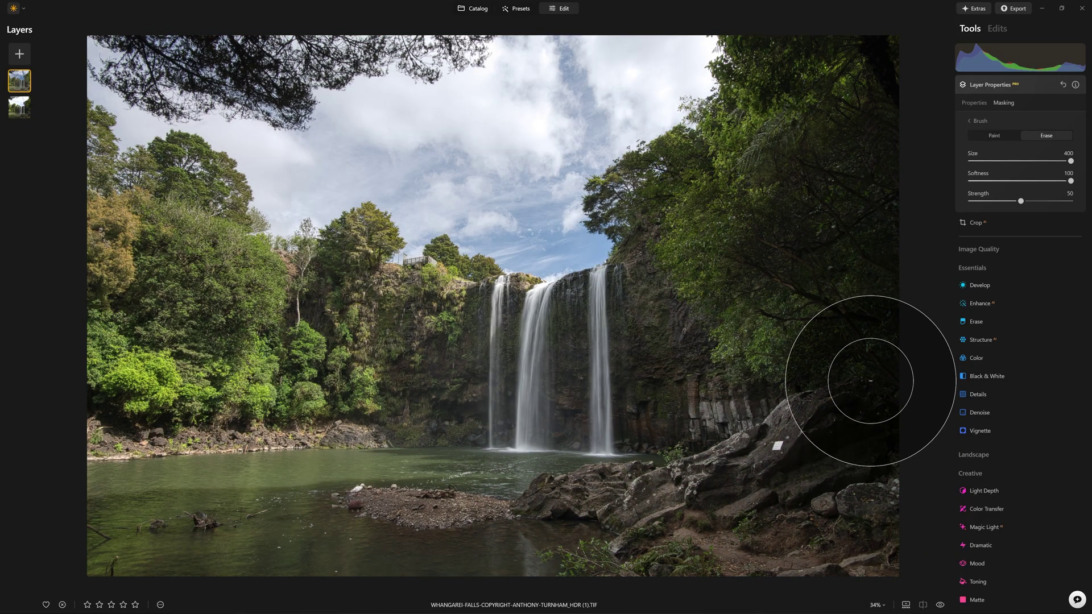
mouse_move(531, 342)
left_mouse_down()
mouse_move(258, 359)
mouse_move(121, 334)
mouse_move(117, 252)
mouse_move(330, 300)
mouse_move(355, 327)
left_mouse_up()
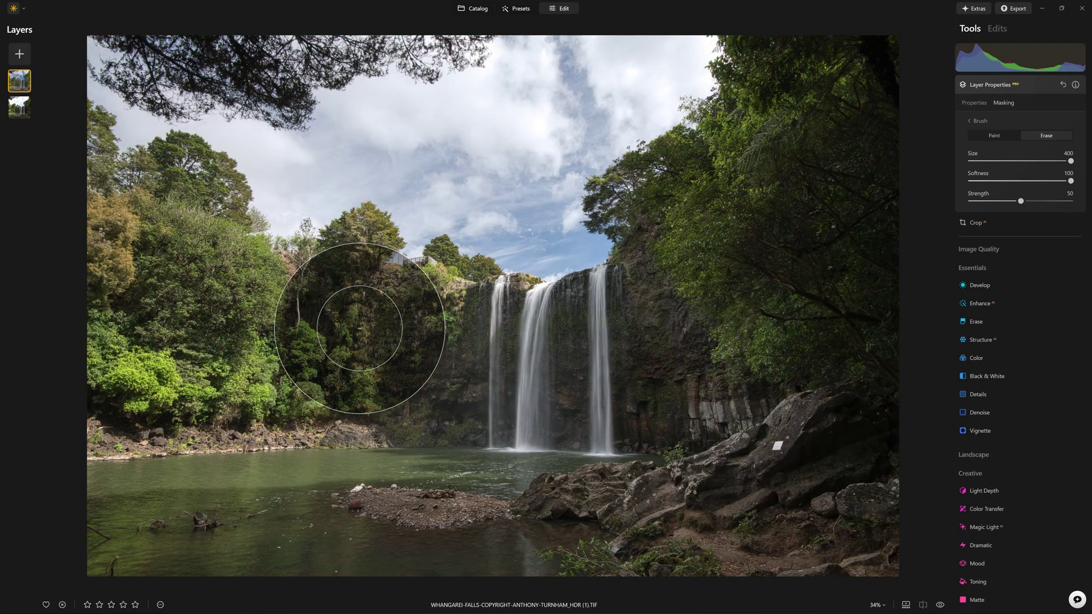
left_click(1016, 138)
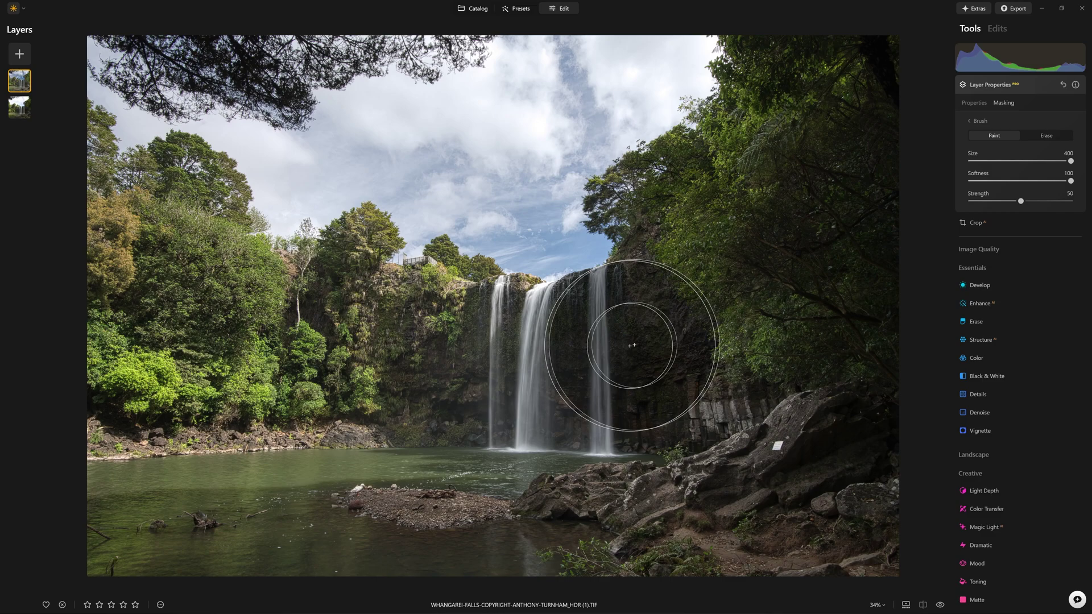
mouse_move(629, 341)
left_mouse_down()
mouse_move(552, 369)
mouse_move(487, 362)
mouse_move(479, 375)
mouse_move(632, 384)
mouse_move(385, 392)
mouse_move(712, 381)
left_mouse_up()
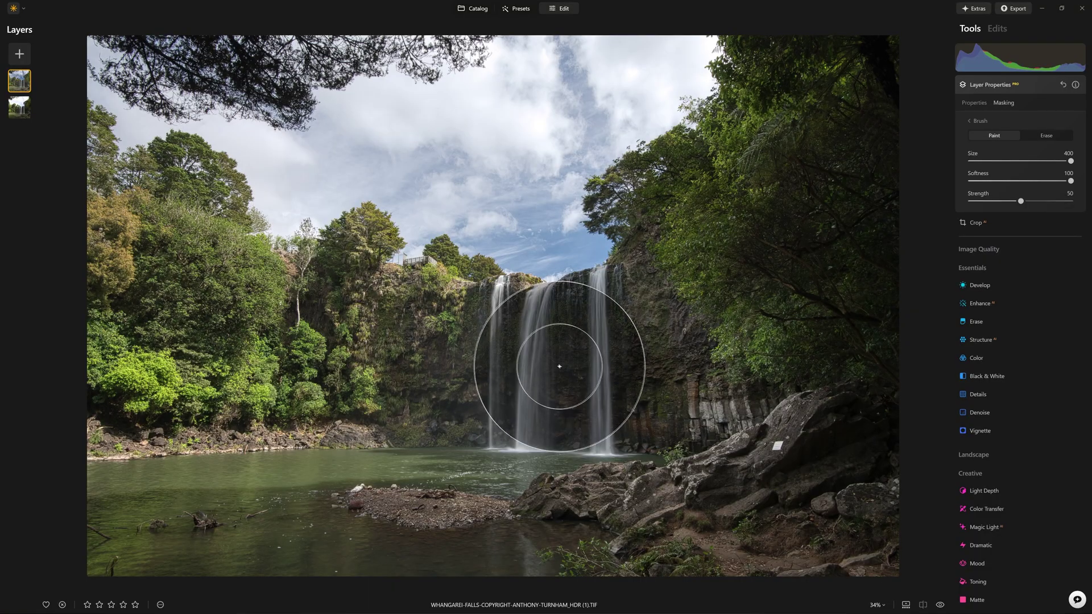
Erase the mask over the sky at Strength 34
left_click(1046, 135)
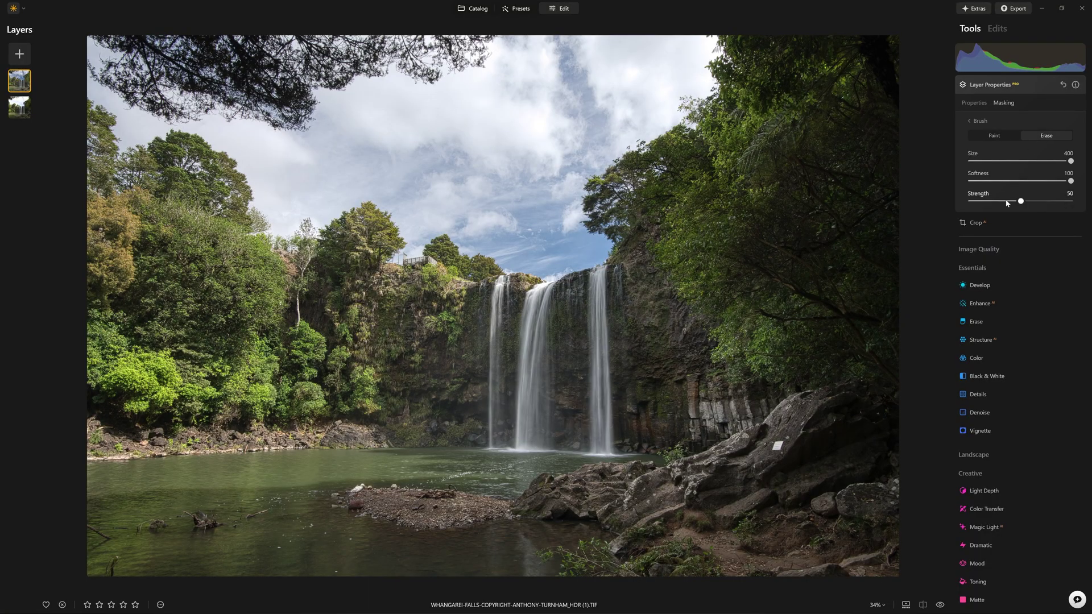
left_click(1006, 202)
mouse_move(578, 92)
left_mouse_down()
mouse_move(534, 76)
mouse_move(637, 37)
mouse_move(499, 146)
mouse_move(362, 155)
mouse_move(533, 181)
mouse_move(541, 159)
mouse_move(603, 114)
left_mouse_up()
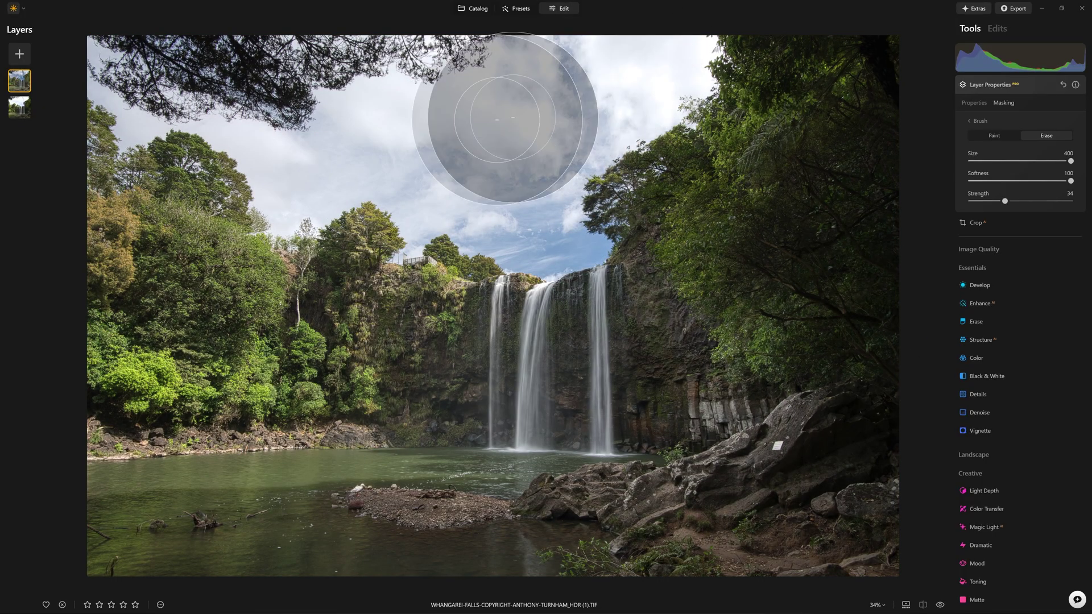
left_click(977, 120)
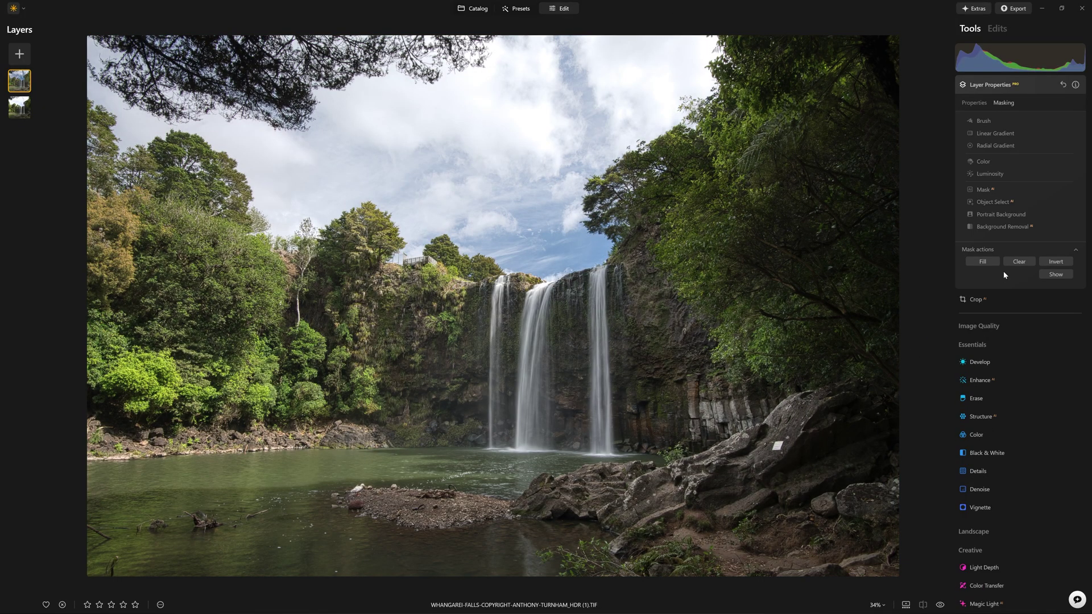
Show the HDR layer's mask overlay, then try its opacity at 73 and then 46
left_click(1055, 274)
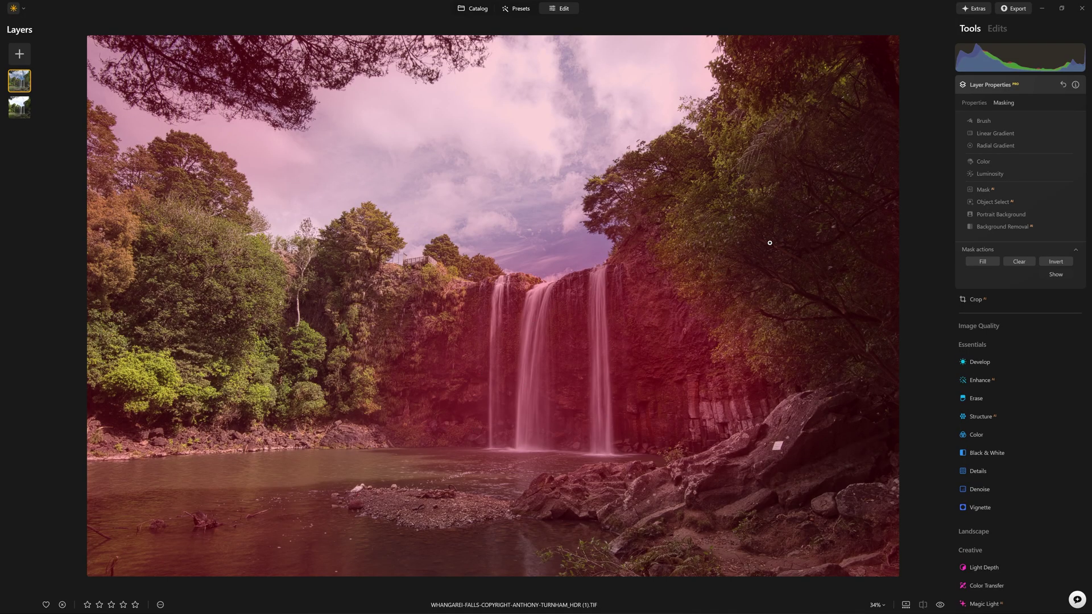
left_click(976, 104)
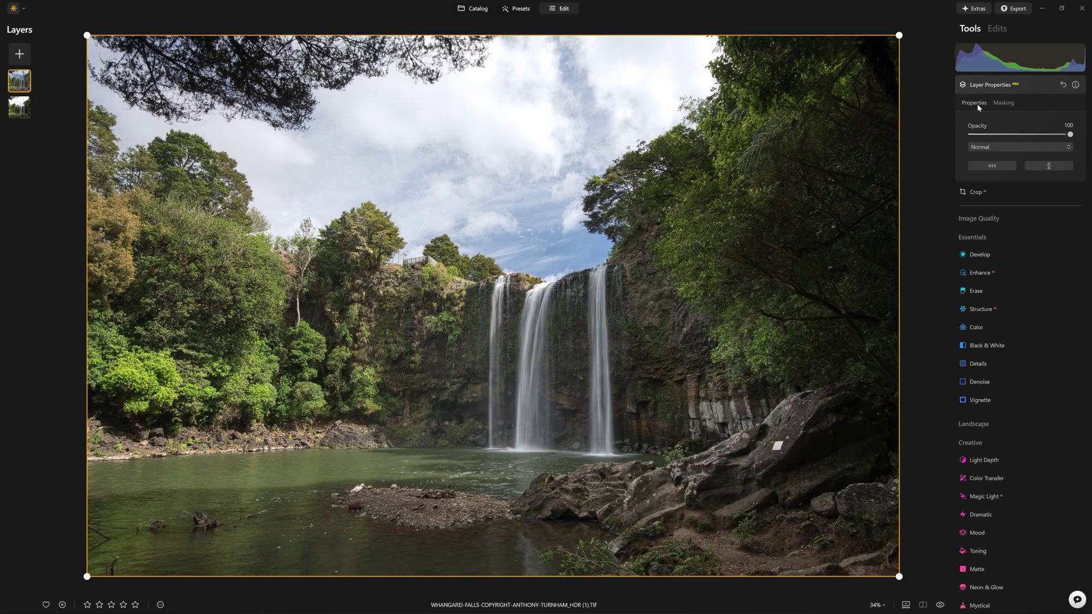
left_click_drag(1069, 135, 1042, 135)
left_click_drag(1043, 135, 1069, 135)
Hide the top HDR layer and, on the raw layer, set Develop Highlights to -74 and Smart Contrast to 30
left_click(23, 85)
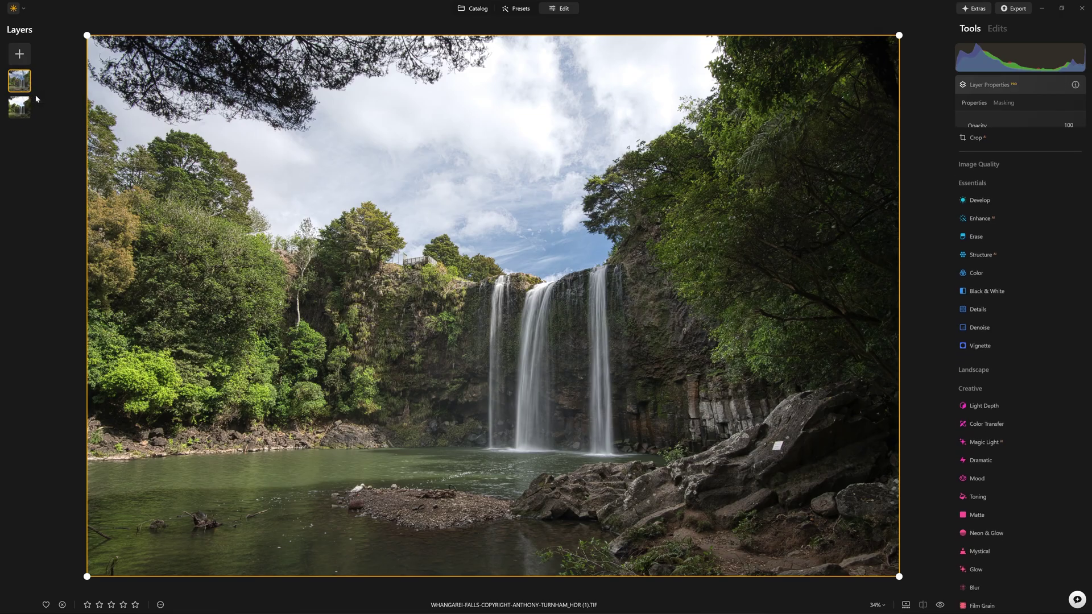
left_click(22, 109)
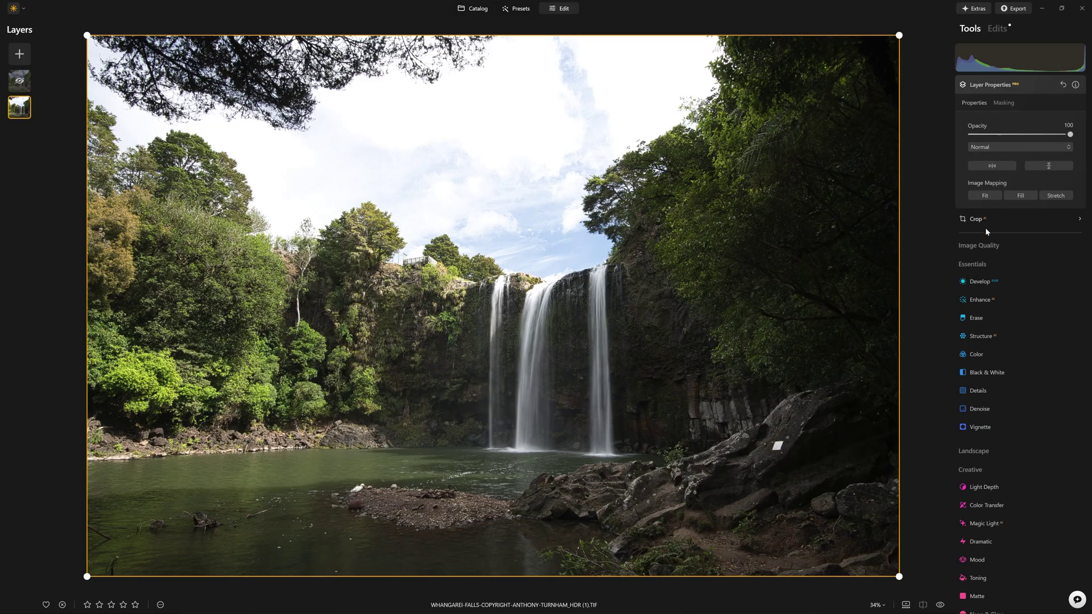
left_click(987, 282)
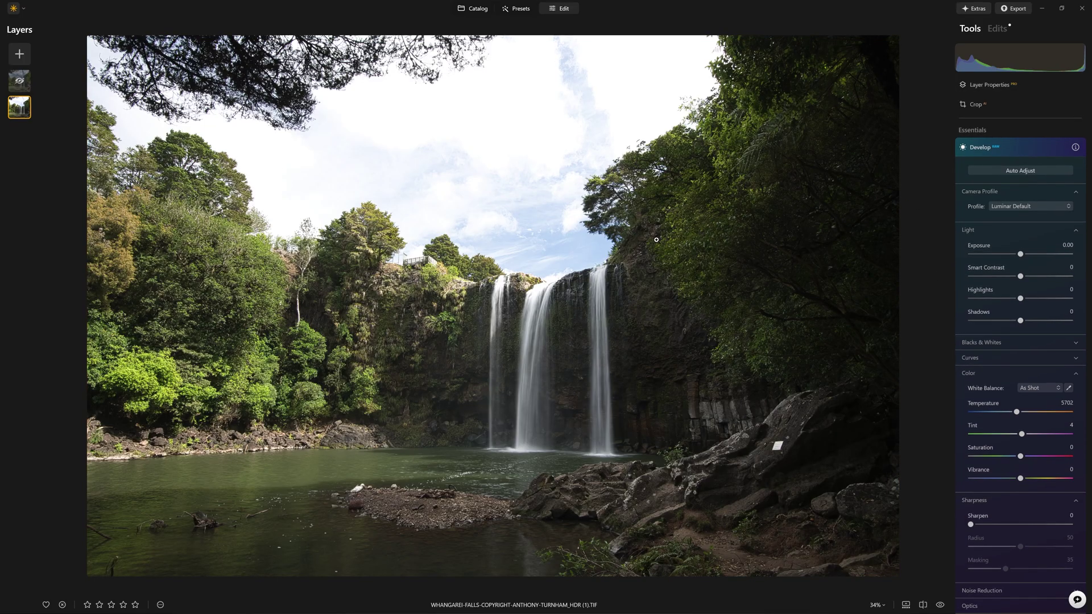
mouse_move(1021, 299)
left_mouse_down()
mouse_move(978, 300)
mouse_move(1023, 321)
left_mouse_up()
left_click_drag(1021, 277, 1036, 276)
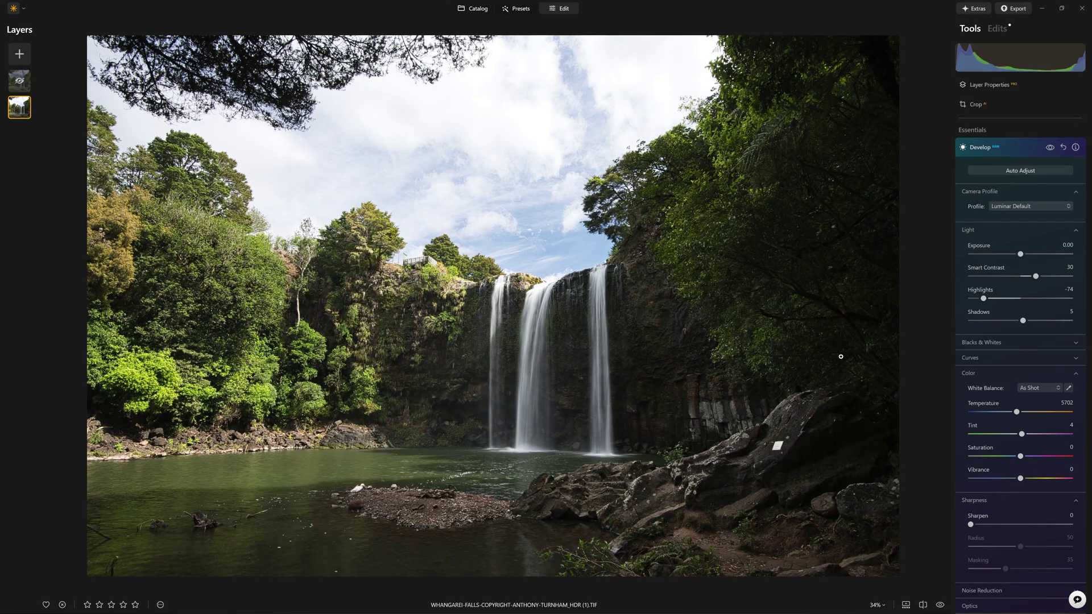
Set Sharpen to 62 and Luminosity noise reduction to 52 on the raw layer
scroll(1022, 370, "down", 2)
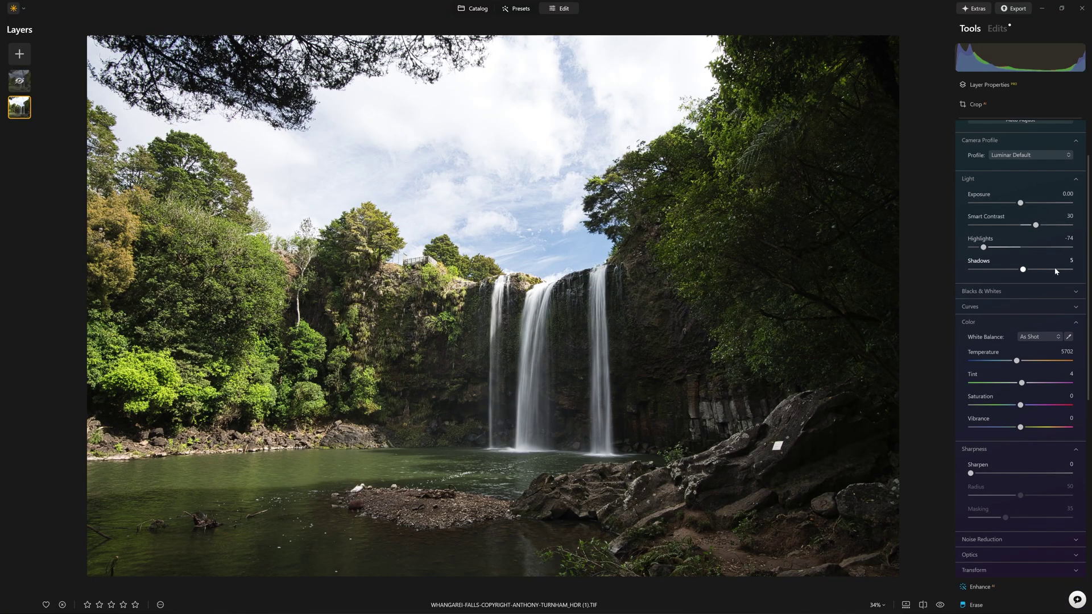
left_click_drag(970, 473, 1032, 473)
scroll(1029, 486, "down", 1)
scroll(1028, 486, "down", 1)
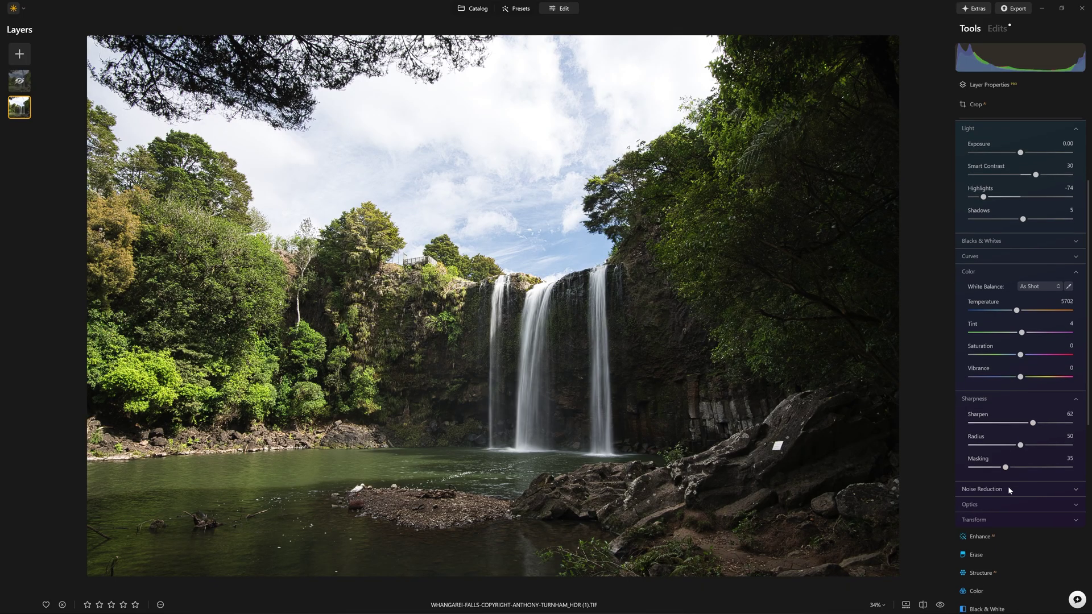
left_click(1007, 486)
left_click_drag(970, 512, 1023, 513)
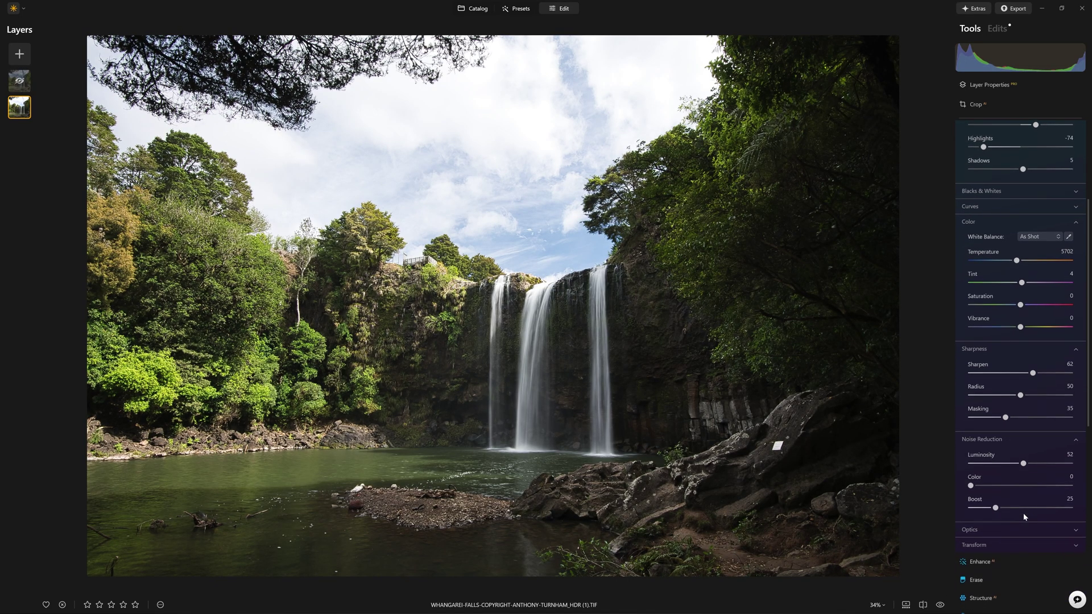
Turn on Auto Distortion Corrections in Optics, then show and select the top layer
scroll(990, 417, "down", 5)
left_click(987, 428)
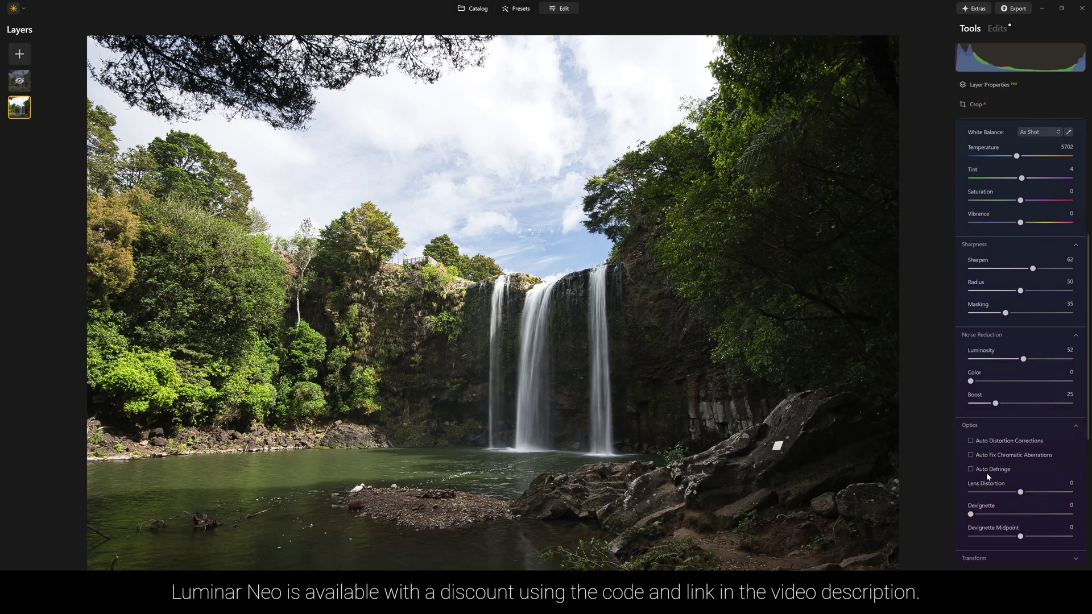
left_click(988, 442)
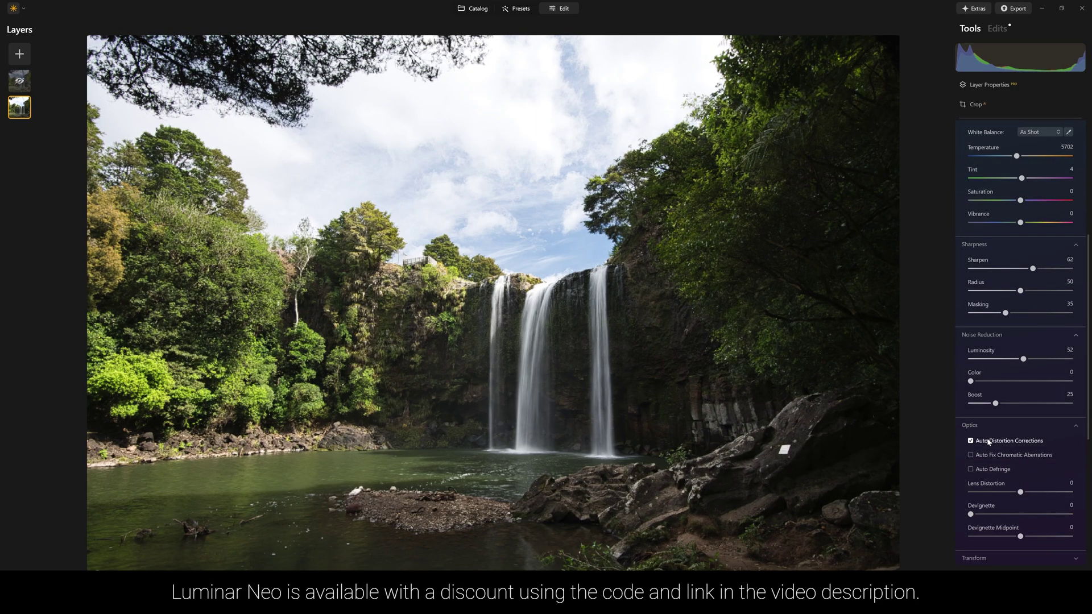
left_click(19, 80)
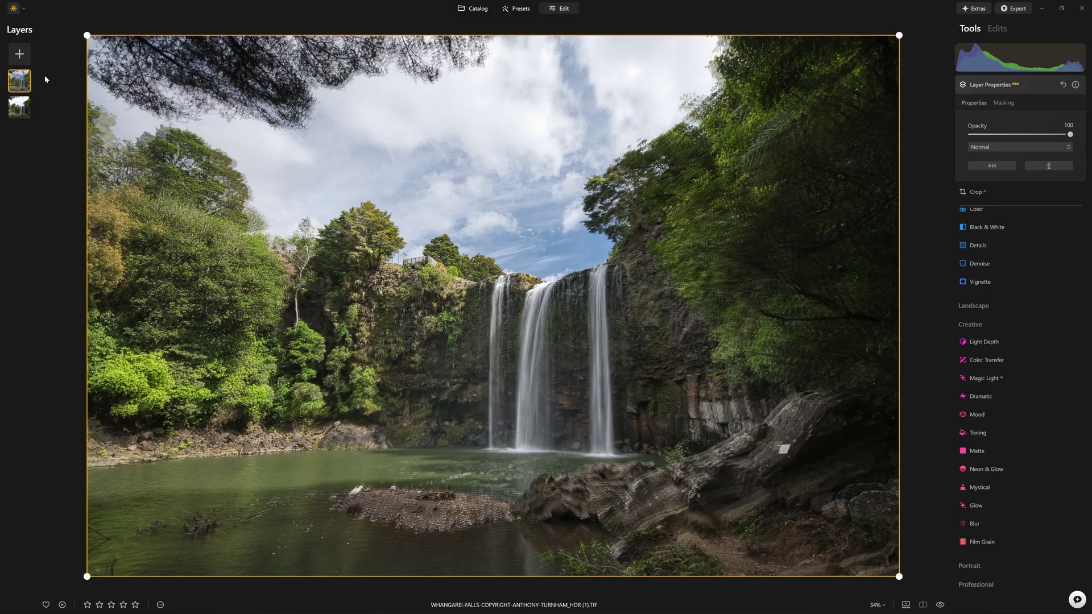
Hide the top HDR layer and select the raw layer beneath it
right_click(19, 81)
left_click(40, 88)
left_click(24, 110)
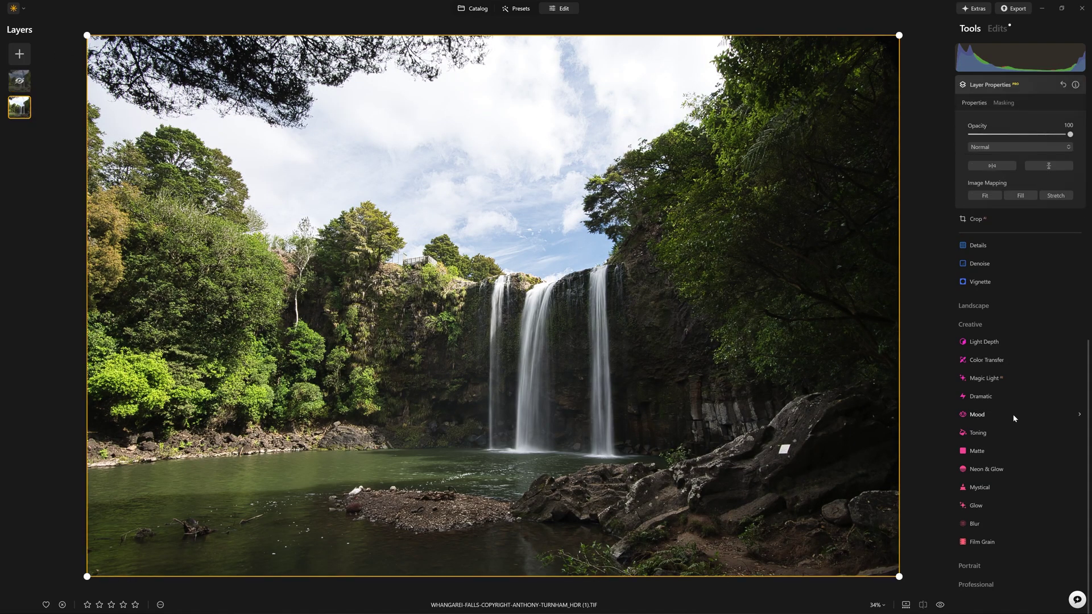
Untick Auto Distortion Corrections in the raw layer's Develop Optics edits, then reselect the top layer
left_click(997, 29)
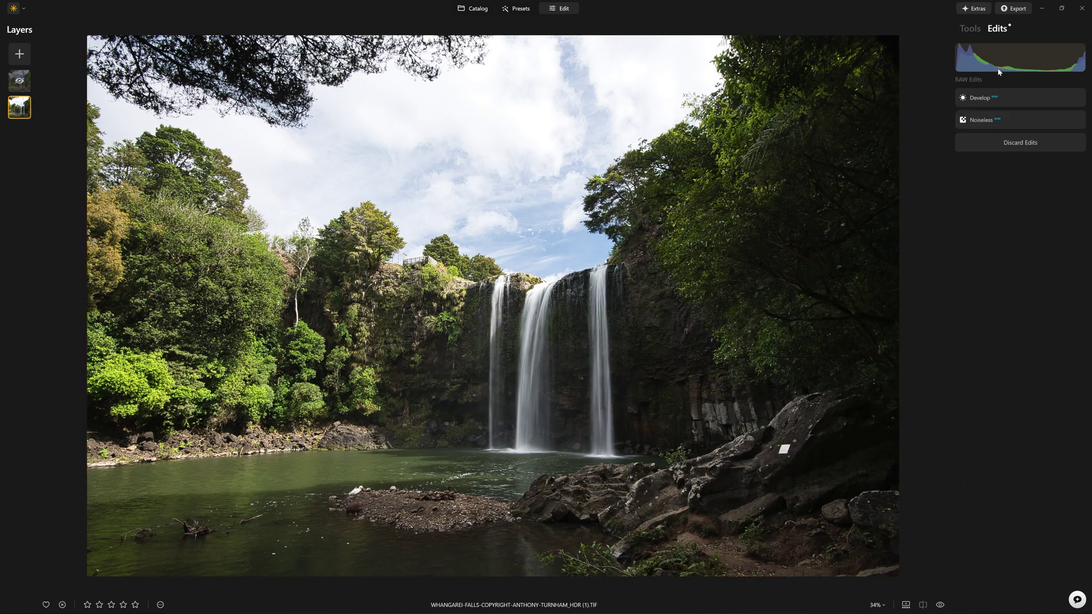
left_click(989, 370)
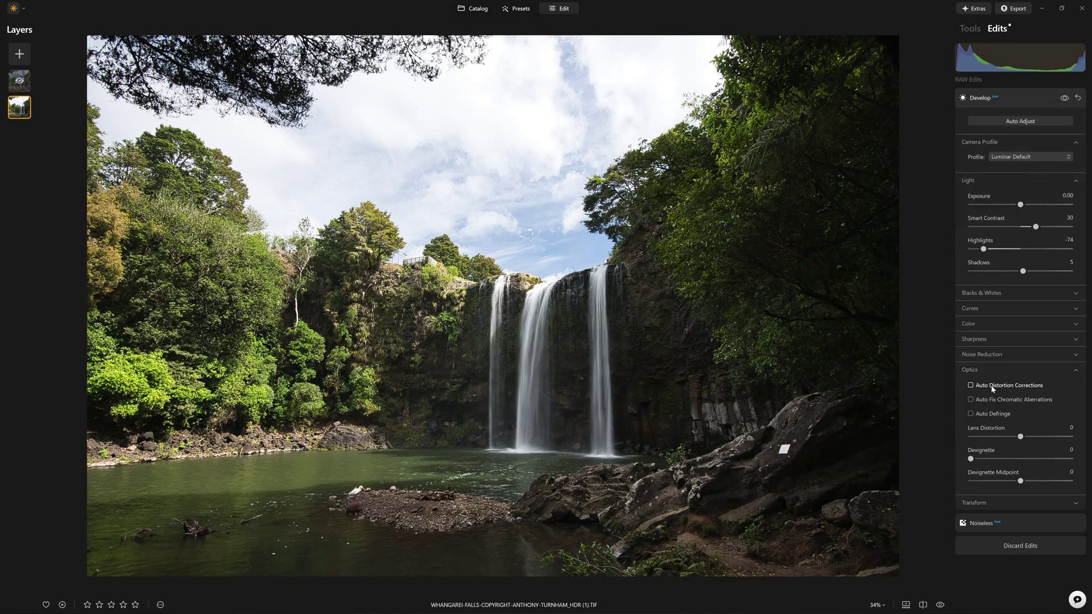
left_click(992, 387)
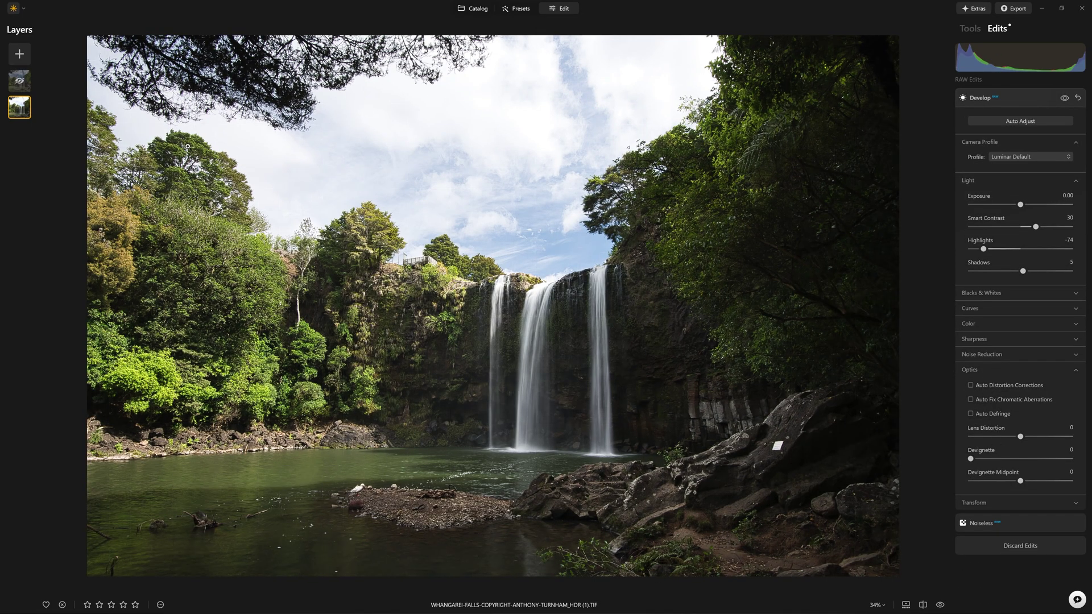
left_click(19, 81)
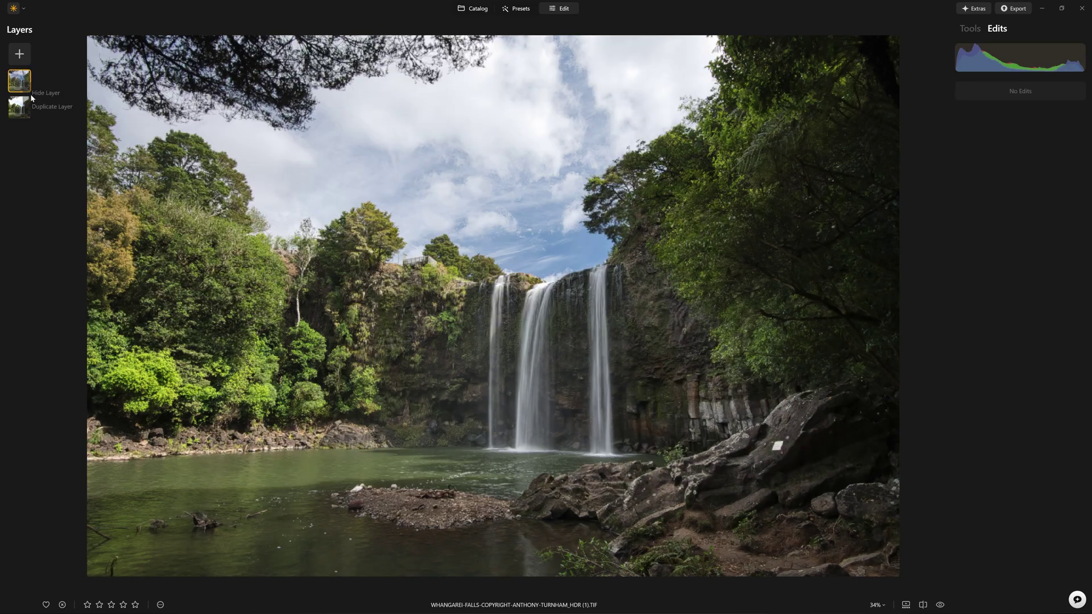
left_click(875, 605)
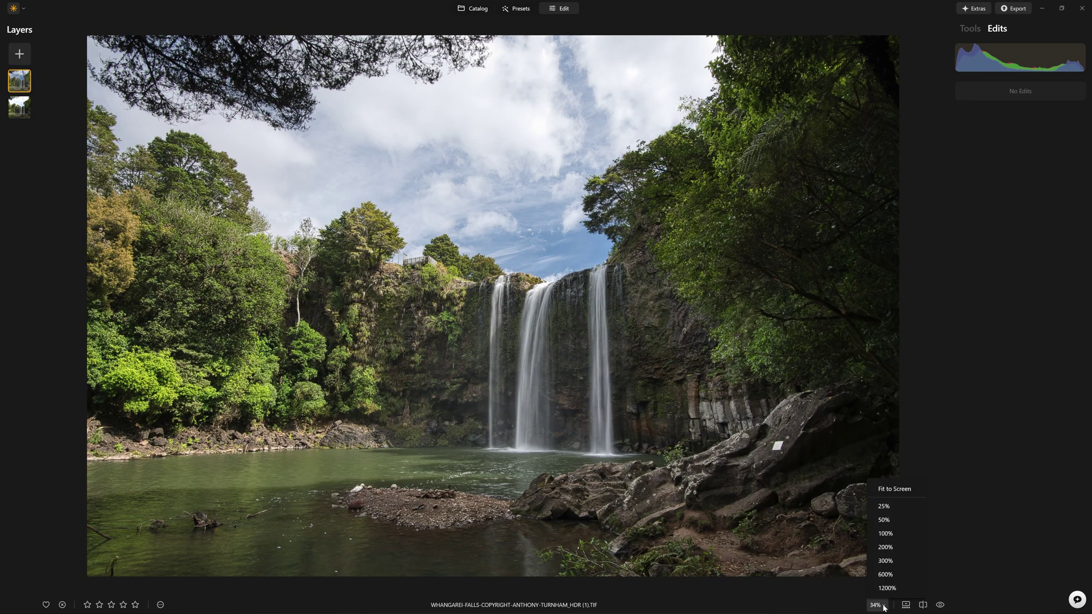
left_click(890, 537)
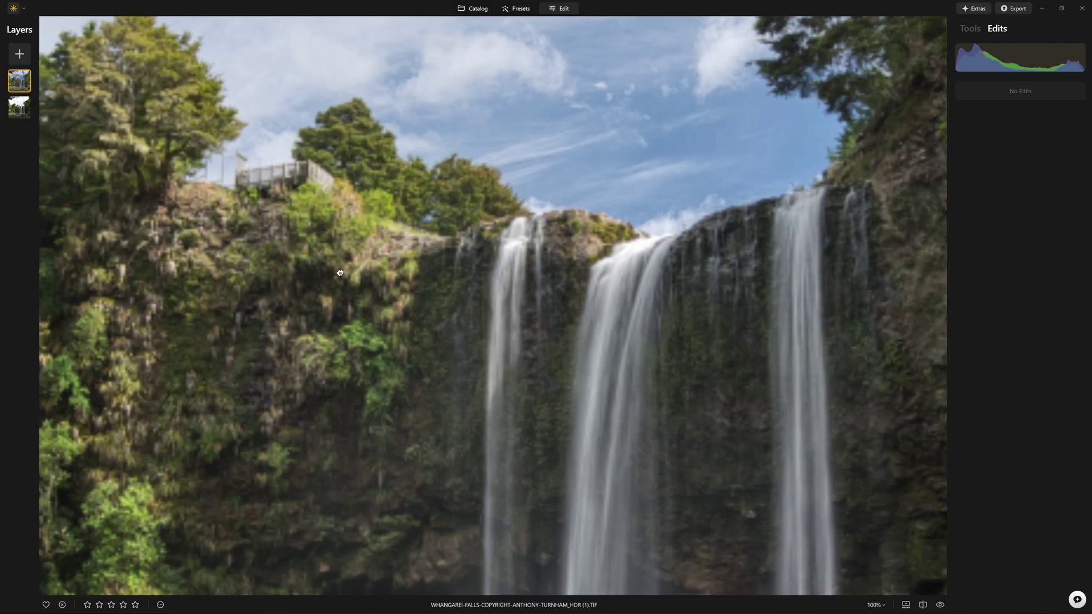
left_click_drag(51, 182, 595, 111)
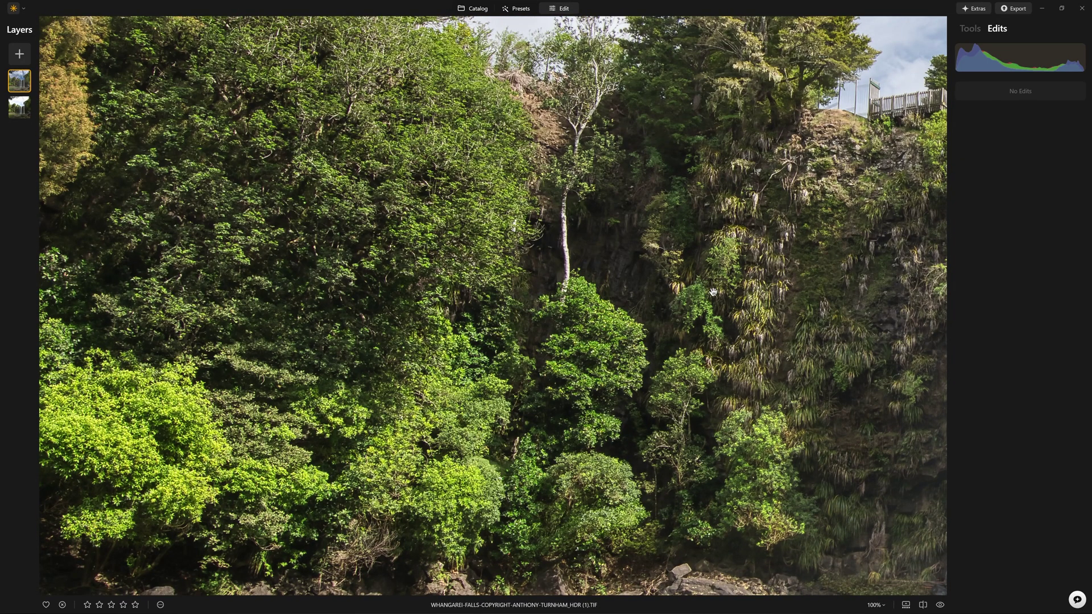
key("ctrl+0")
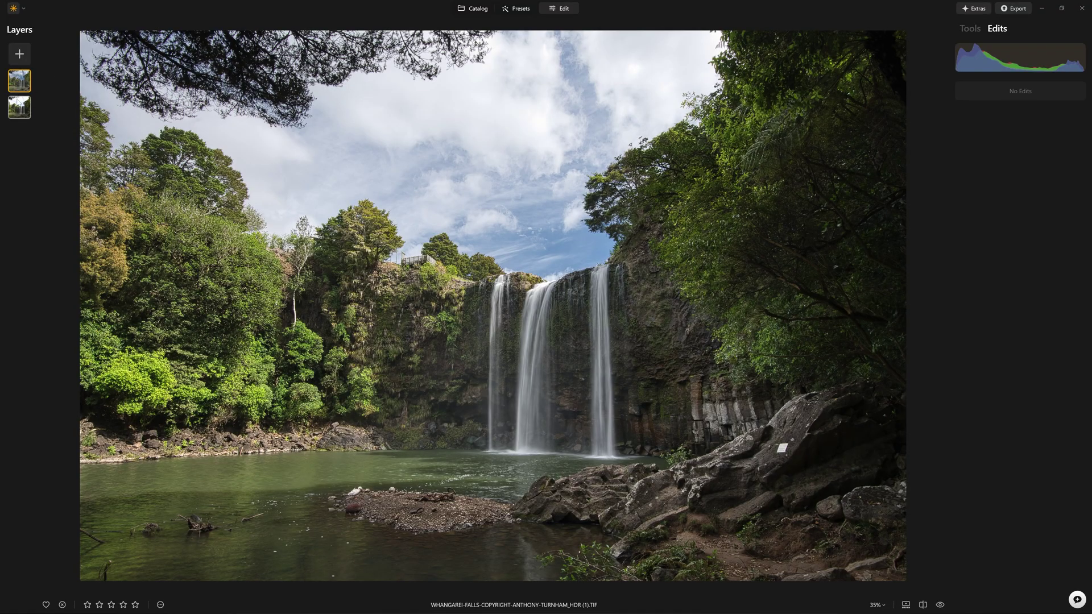
Merge the layers into one and apply Mystical at Amount 59, comparing with it toggled off
right_click(25, 107)
left_click(47, 118)
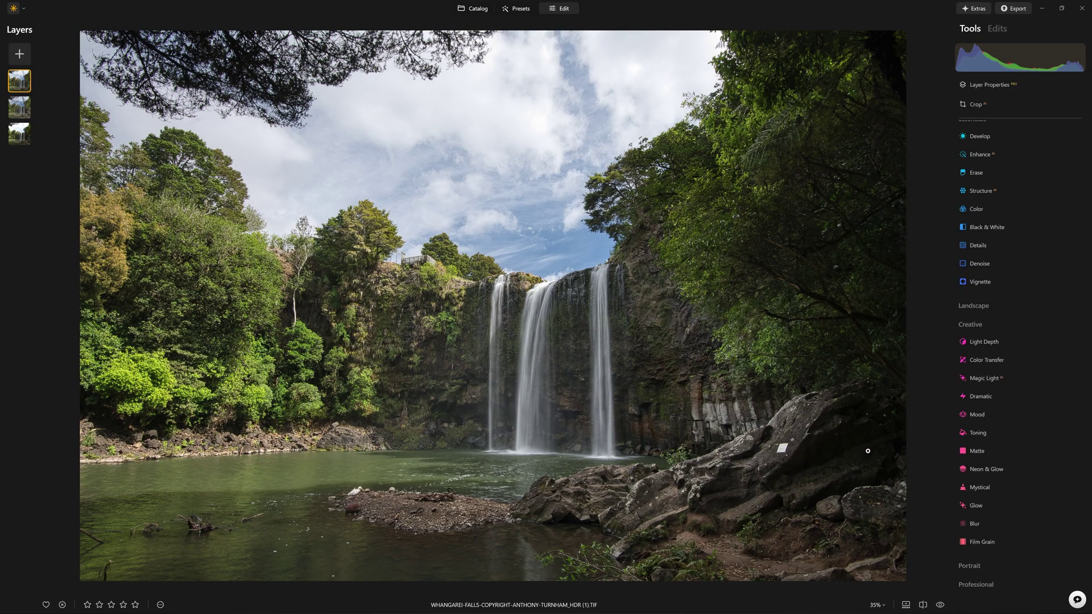
left_click(993, 487)
left_click_drag(975, 423, 1031, 428)
left_click(1050, 374)
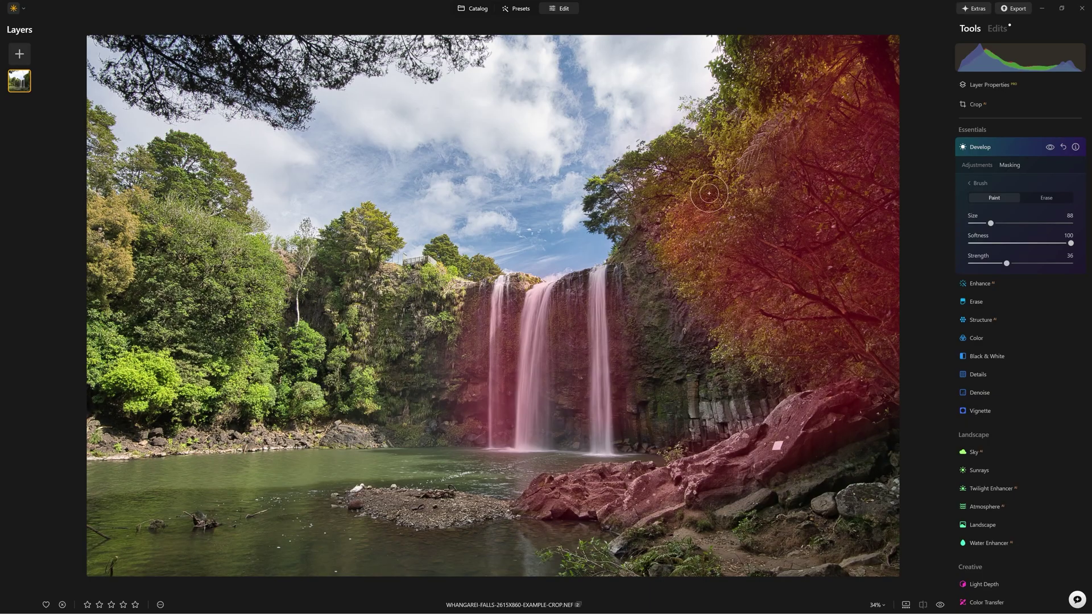
Brush the Develop mask across the right-hand trees, cliff and rocks
mouse_move(730, 154)
left_mouse_down()
mouse_move(757, 119)
mouse_move(808, 100)
mouse_move(827, 77)
left_mouse_up()
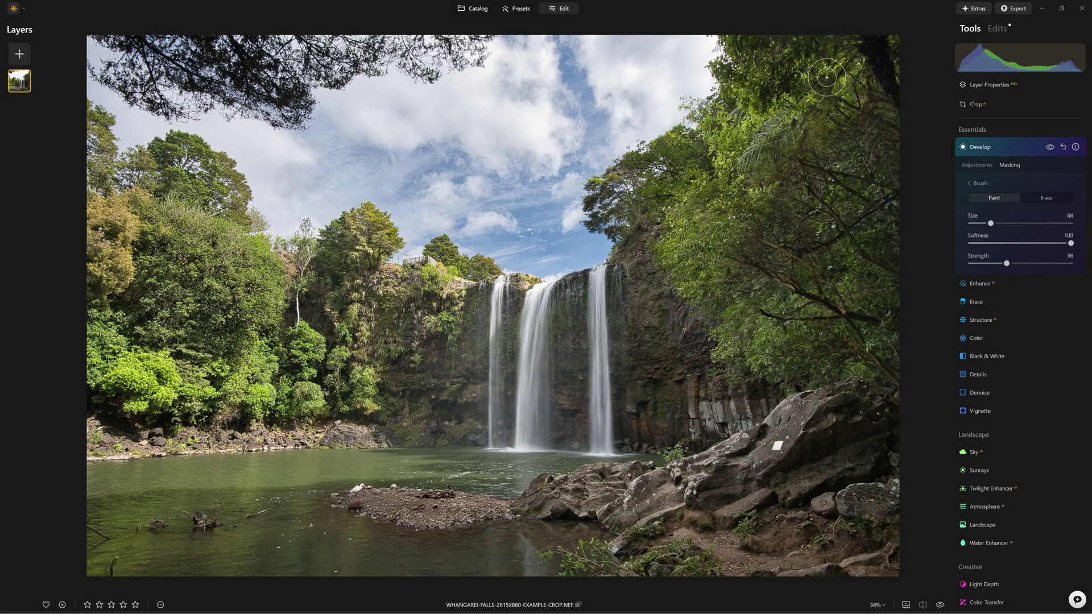